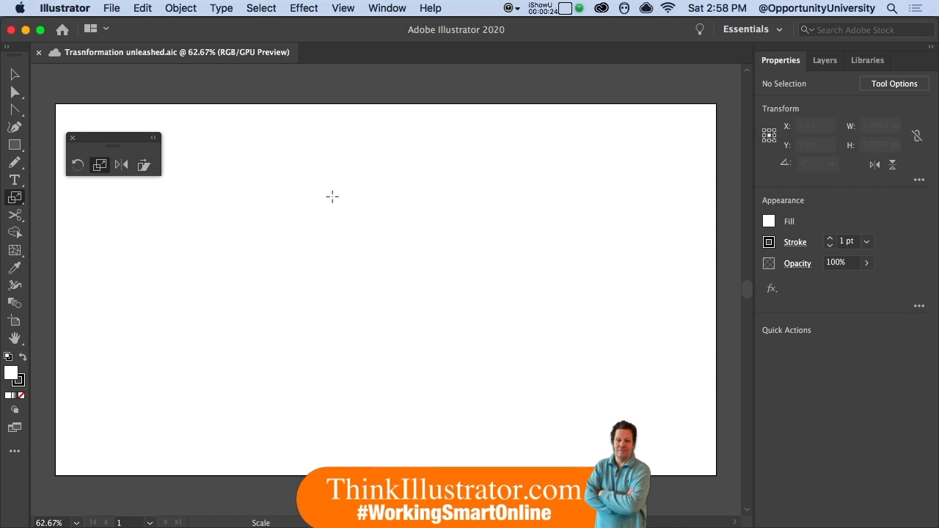
# - Show the rulers and place a vertical and a horizontal guide crossing near the artboard's center
pyautogui.press('super')
pyautogui.press('super+r')
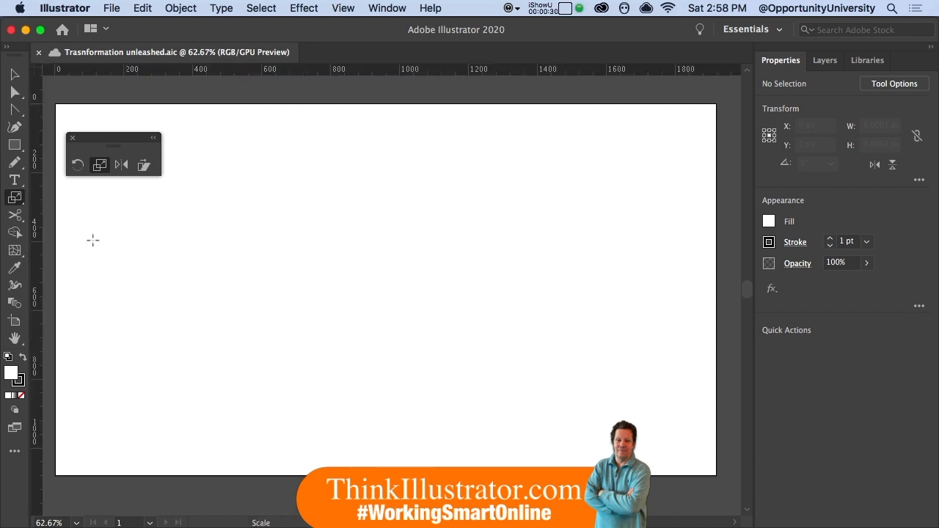
pyautogui.moveTo(40, 261); pyautogui.dragTo(174, 257)
pyautogui.moveTo(375, 261); pyautogui.dragTo(375, 263)
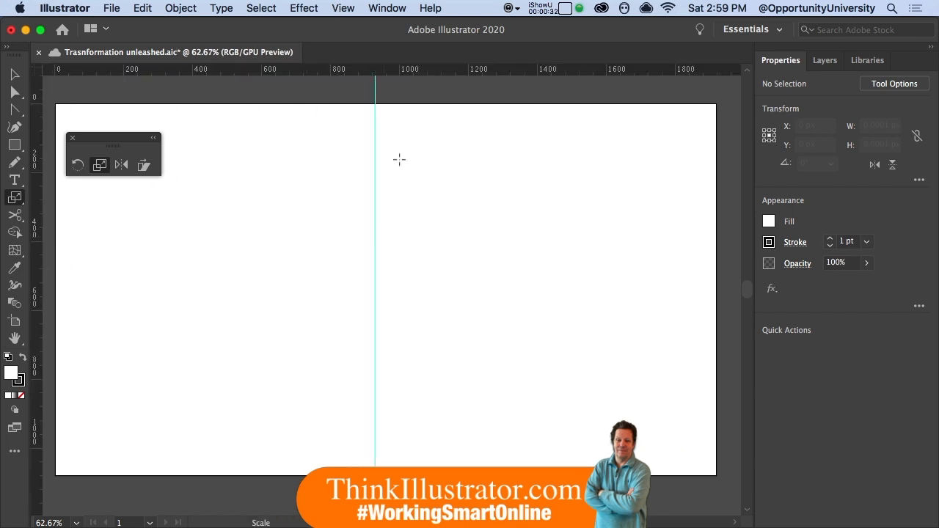
pyautogui.moveTo(380, 74); pyautogui.dragTo(383, 273)
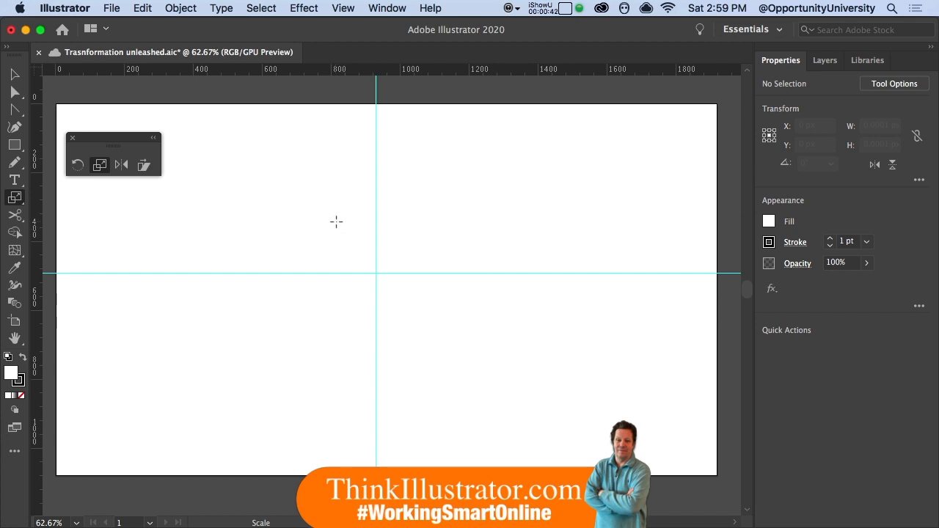
# - Draw a tall, narrow ellipse of about 118 by 426 px centered on the guides' intersection
pyautogui.press('a')
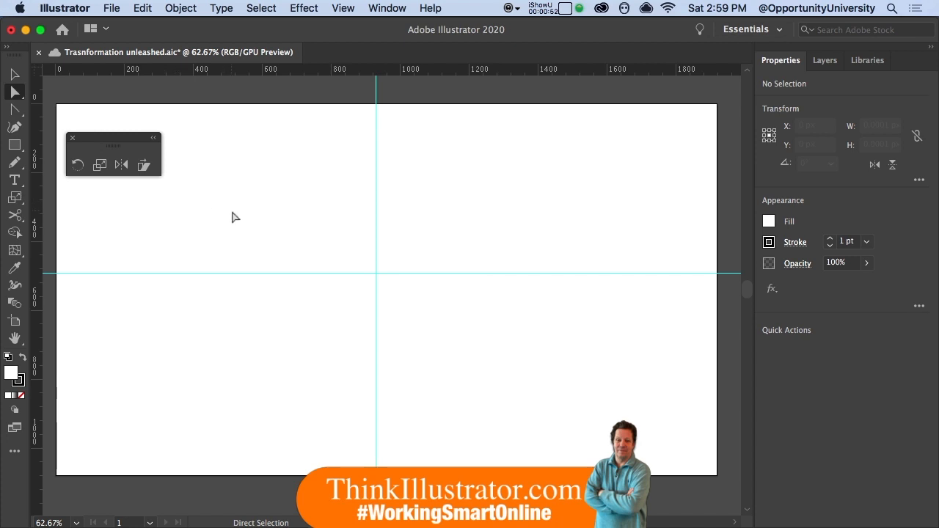
pyautogui.press('l')
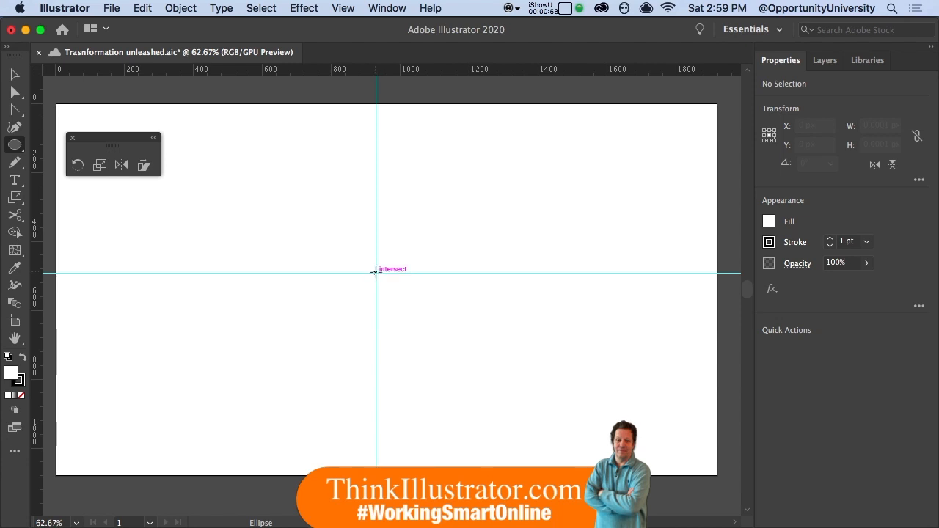
pyautogui.moveTo(375, 272); pyautogui.dragTo(396, 344)
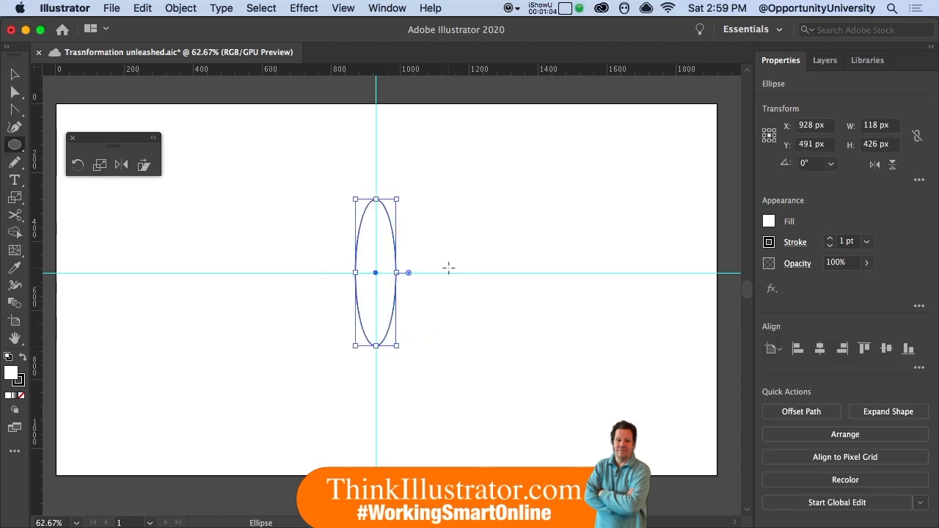
# - Switch to the Automation workspace and deselect the ellipse
pyautogui.press('super')
pyautogui.click(780, 32)
pyautogui.click(781, 37)
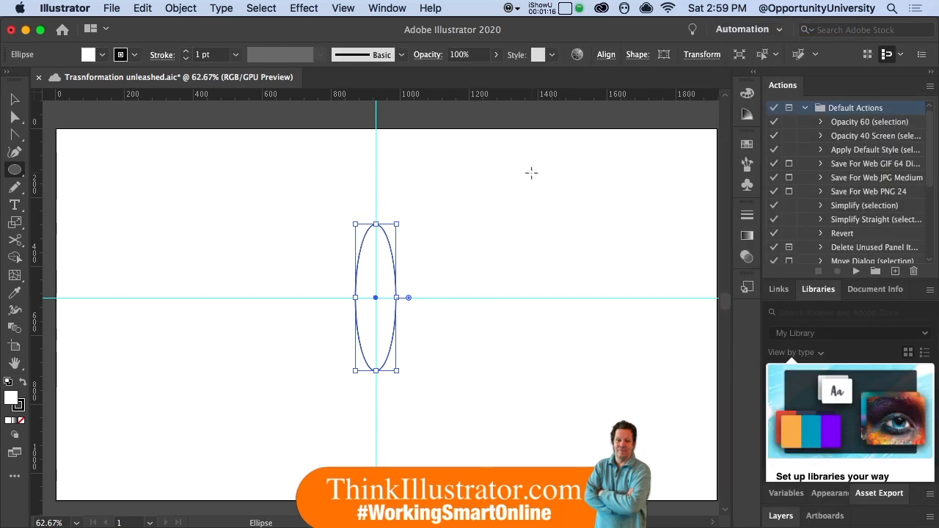
pyautogui.press('super+shift+a')
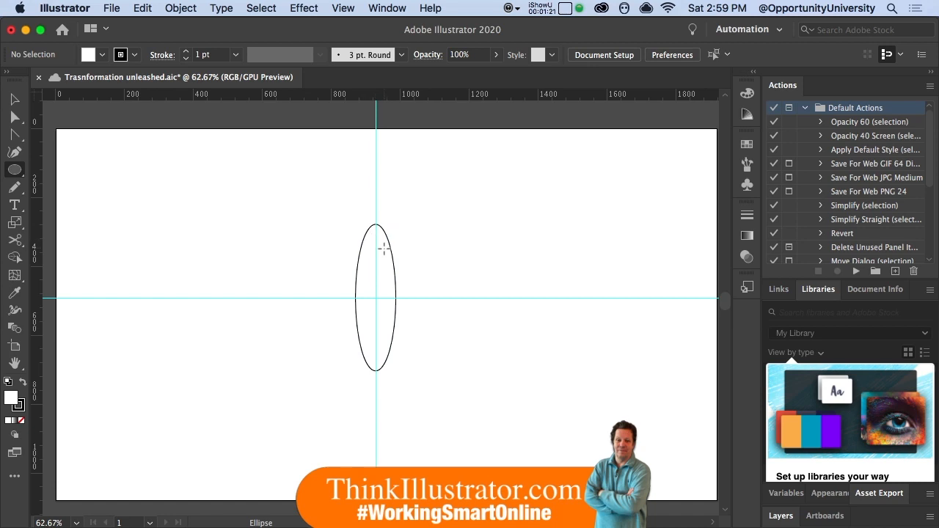
# - Try duplicating the ellipse by moving a copy just to the right of the original
pyautogui.press('a')
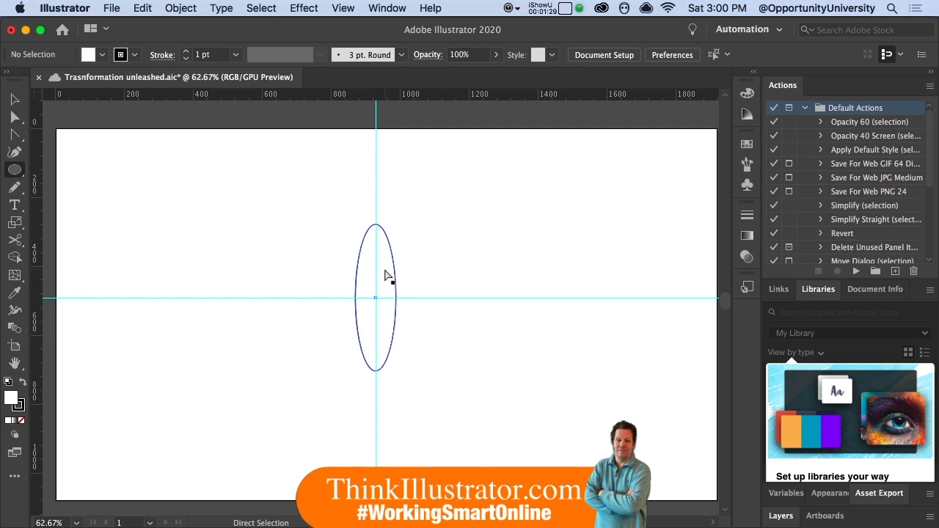
pyautogui.moveTo(385, 270); pyautogui.dragTo(439, 272)
pyautogui.press('super+z')
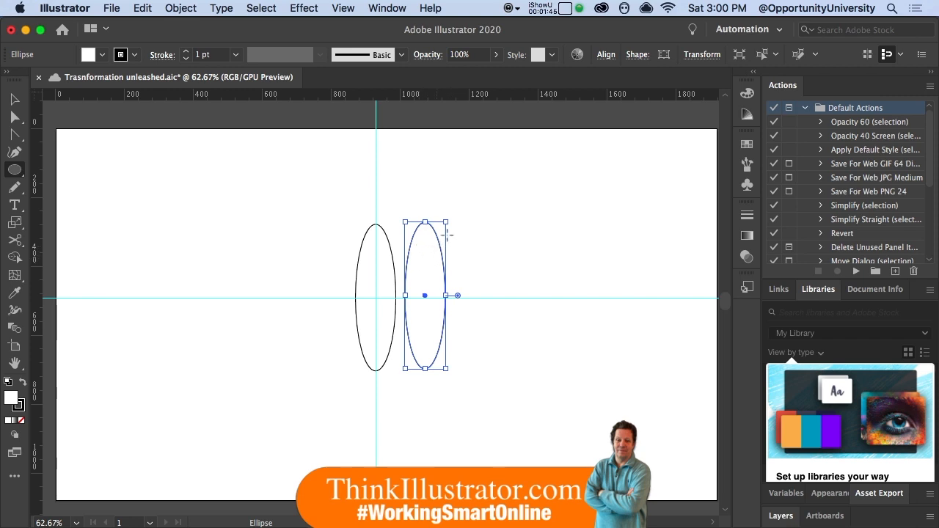
pyautogui.press('a')
# - Repeat the ellipse duplication three times with Transform Again to form an evenly spaced row
pyautogui.click(180, 8)
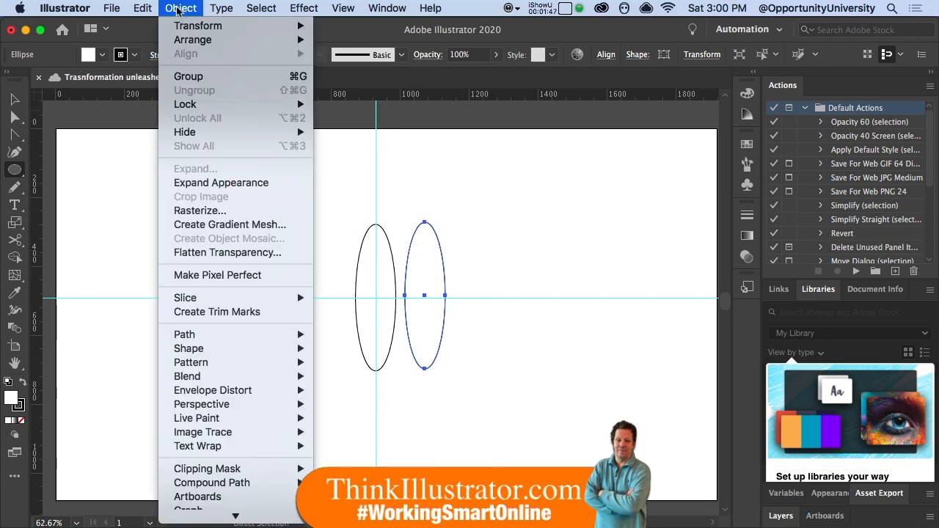
pyautogui.moveTo(180, 27)
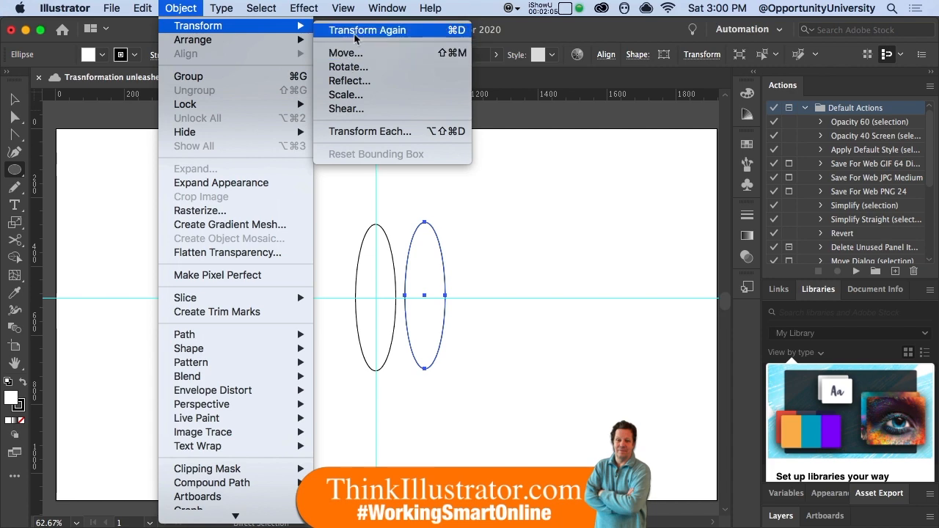
pyautogui.click(356, 31)
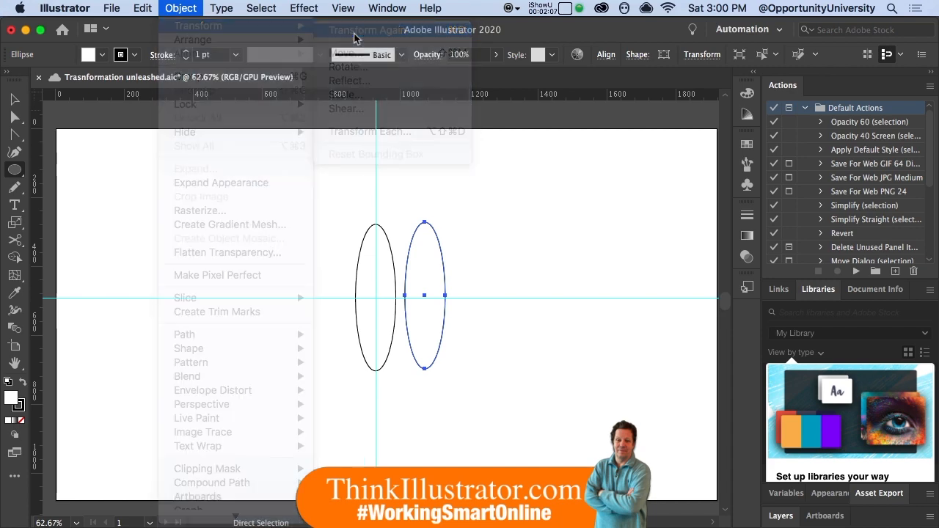
pyautogui.press('super+d')
pyautogui.press('super+d')
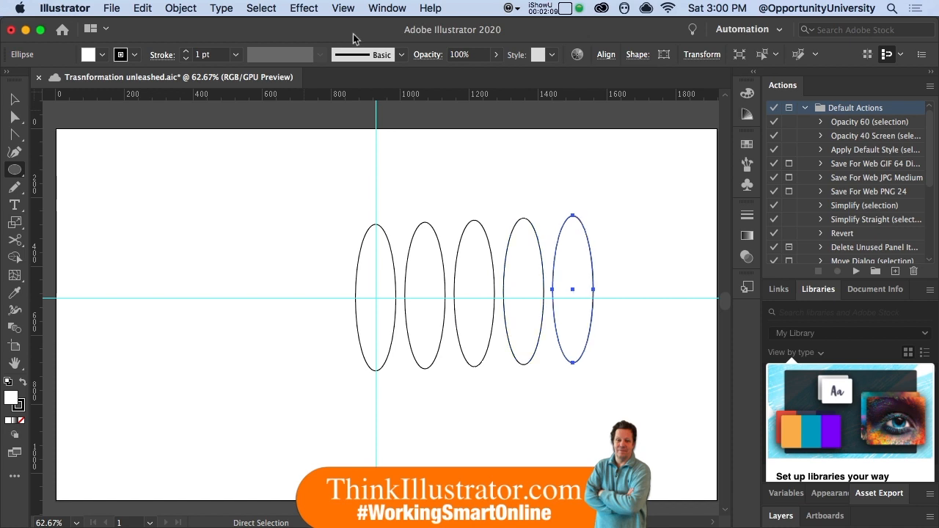
# - Undo all the duplicated ellipses so only the original remains
pyautogui.press('super+z')
pyautogui.press('super+z')
pyautogui.press('super+z')
pyautogui.press('super+z')
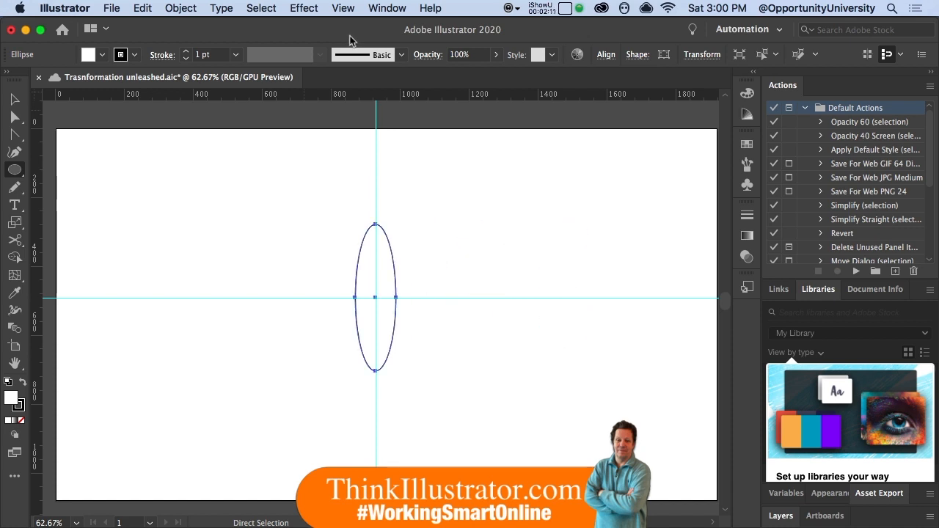
# - Fill the ellipse with a medium green of hue 138° and save the document
pyautogui.doubleClick(11, 401)
pyautogui.moveTo(490, 303); pyautogui.dragTo(486, 295)
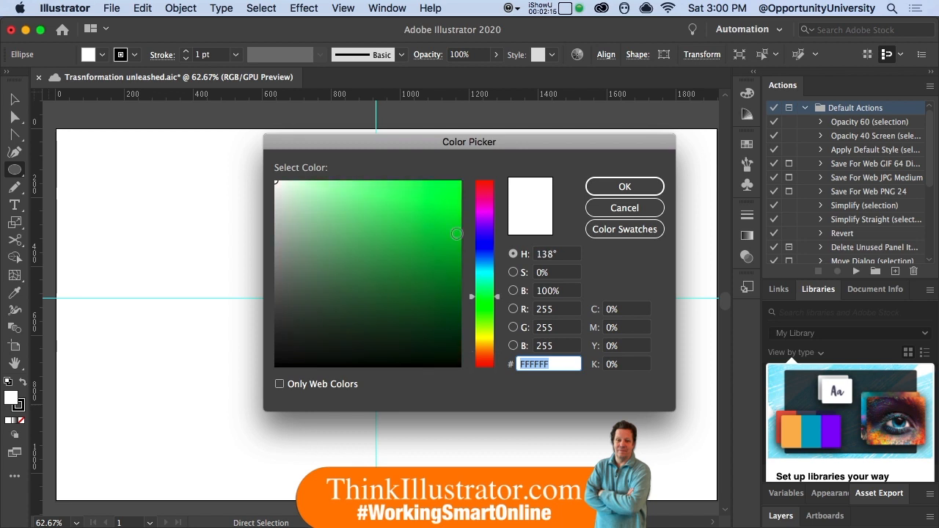
pyautogui.moveTo(449, 229); pyautogui.dragTo(446, 237)
pyautogui.click(625, 189)
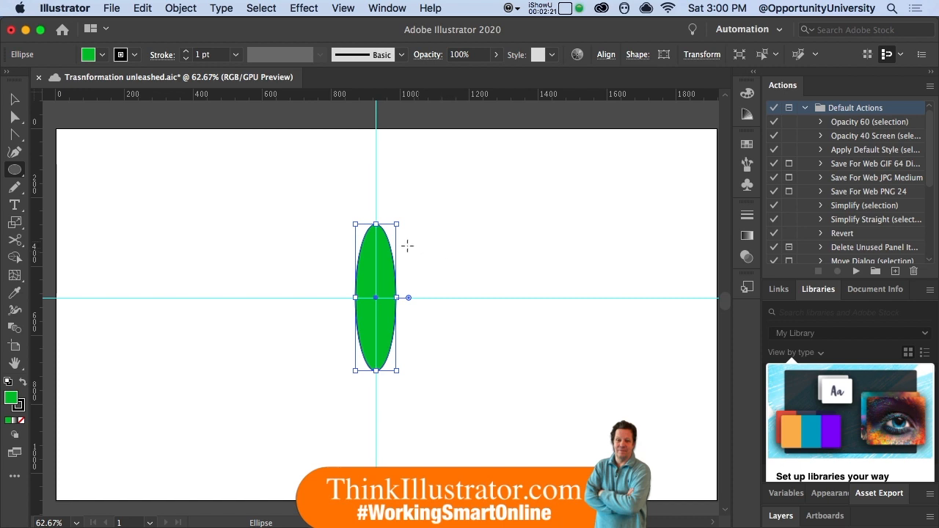
pyautogui.press('super')
pyautogui.press('super+s')
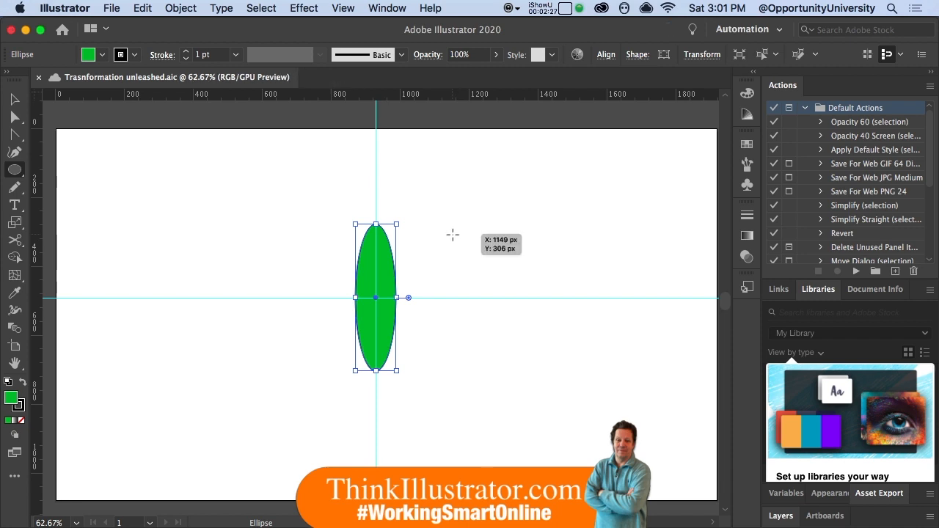
# - Convert the ellipse's top and bottom anchor points to sharp corners to form a leaf shape
pyautogui.press('a')
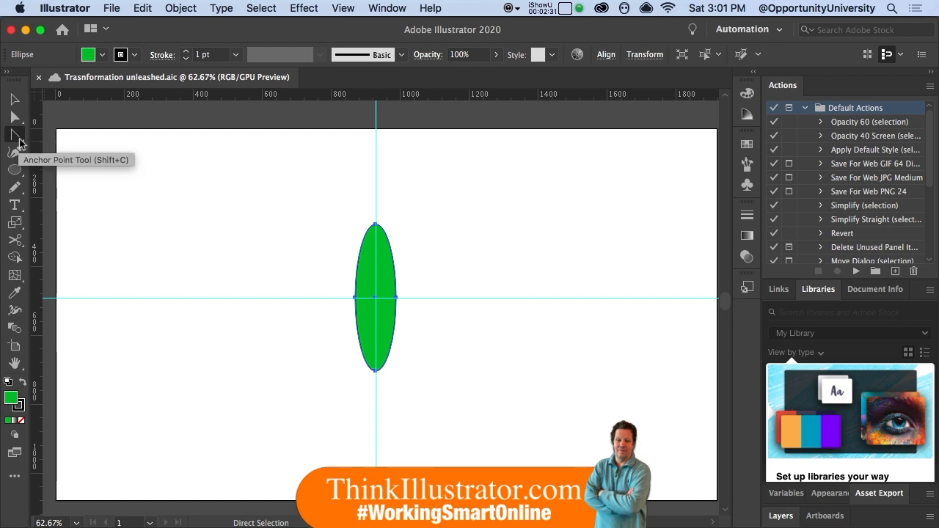
pyautogui.click(19, 142)
pyautogui.click(376, 224)
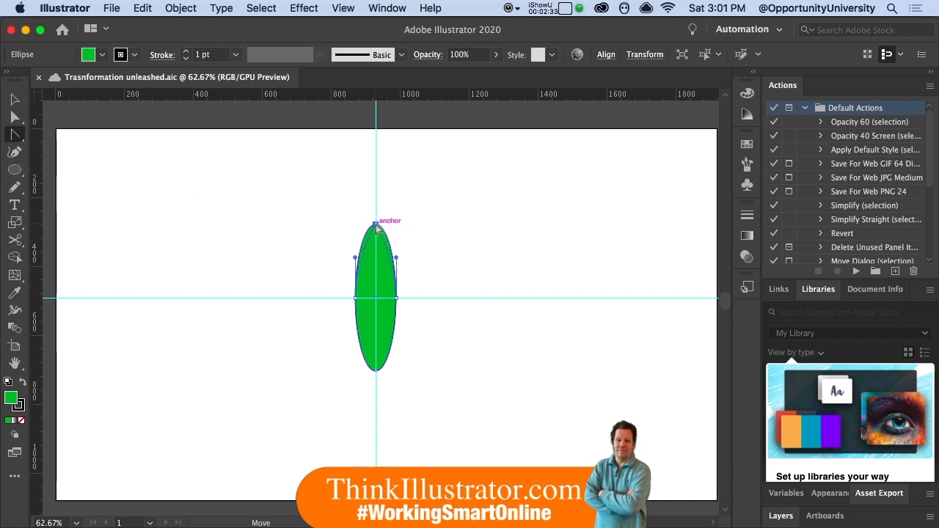
pyautogui.click(376, 225)
pyautogui.click(375, 369)
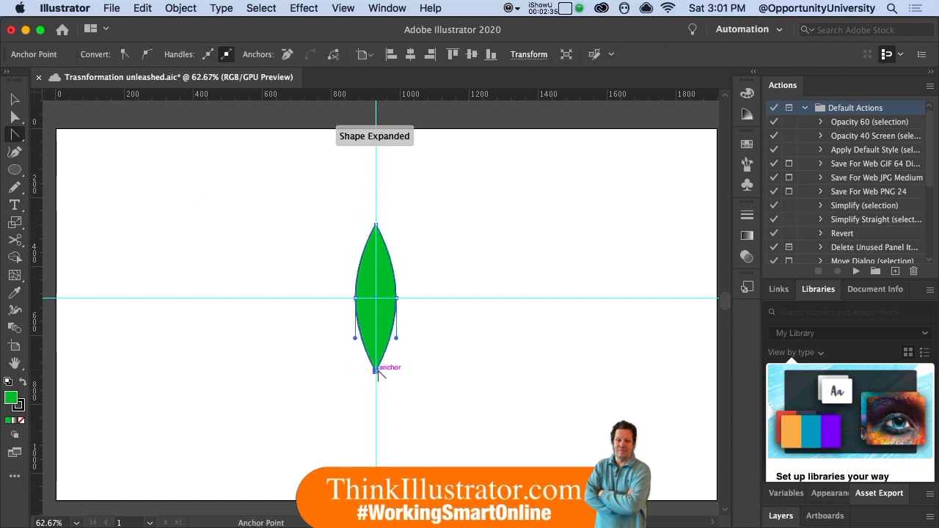
# - Apply a gradient mesh to the leaf with 12 rows, 12 columns, To Center appearance and 100% highlight
pyautogui.keyDown('super'); pyautogui.click(383, 283); pyautogui.keyUp('super')
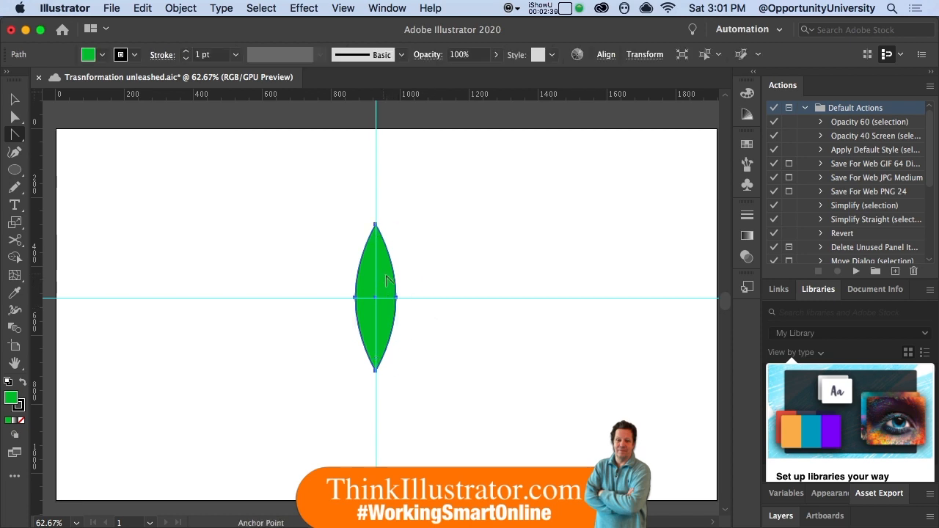
pyautogui.click(176, 8)
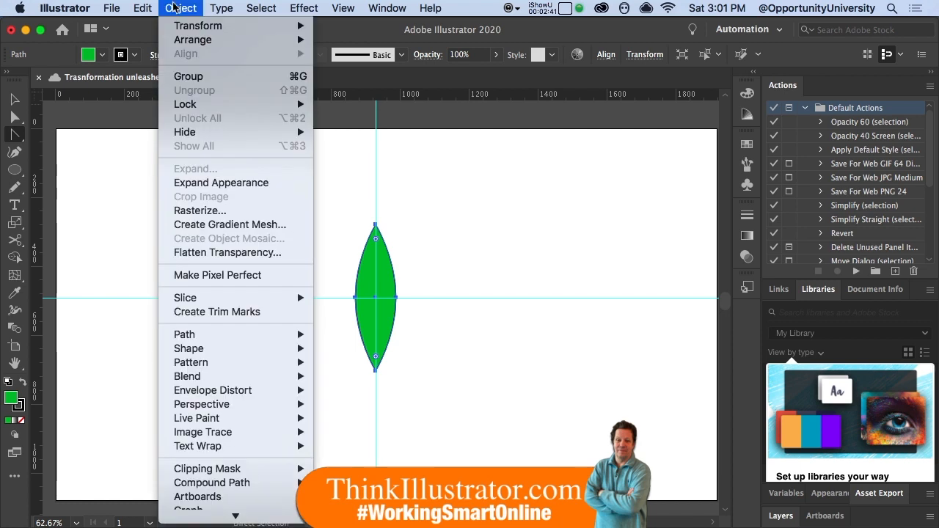
pyautogui.click(215, 228)
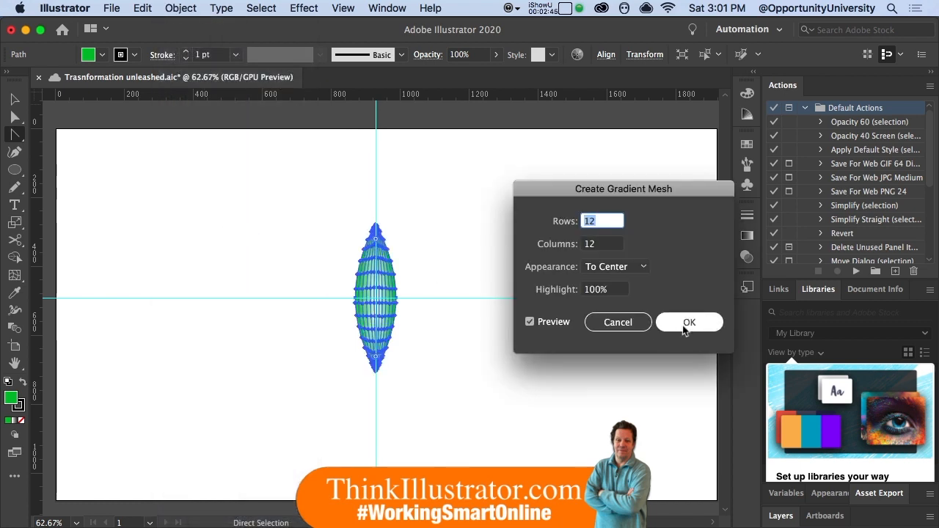
pyautogui.click(673, 323)
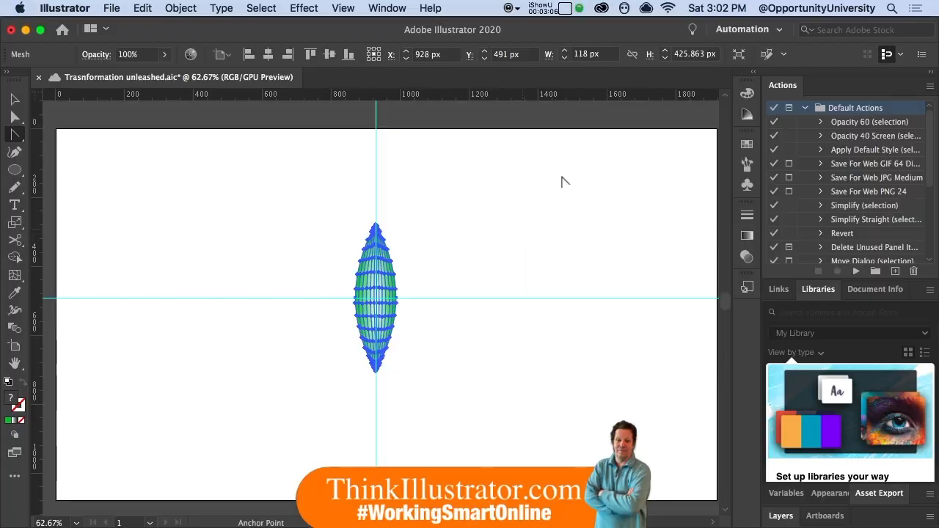
# - Rotate a copy of the leaf by -45° around a point on the vertical guide just below its lower tip
pyautogui.press('r')
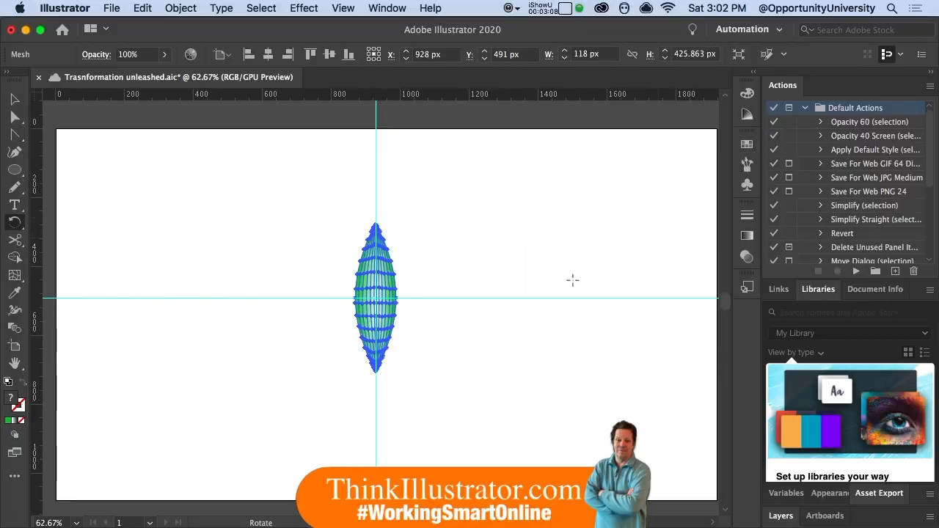
pyautogui.click(375, 394)
pyautogui.moveTo(384, 261); pyautogui.dragTo(445, 298)
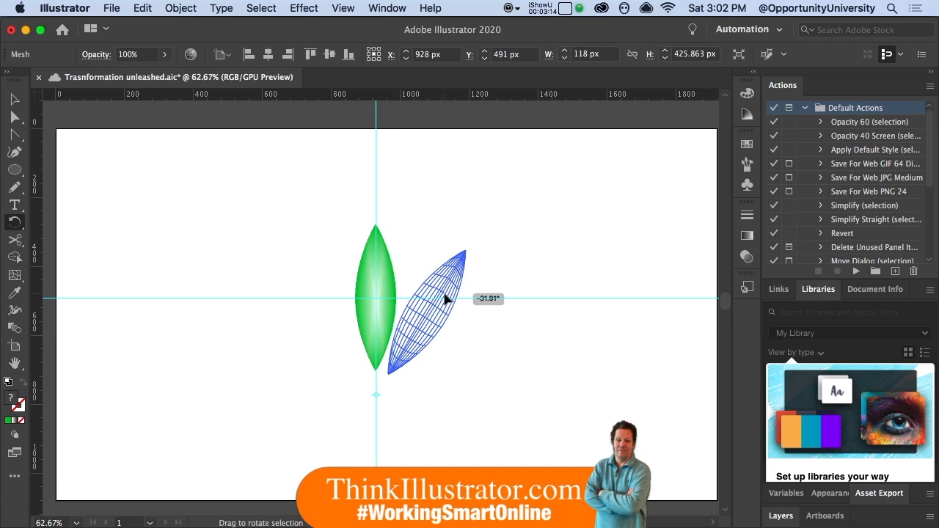
pyautogui.press('alt')
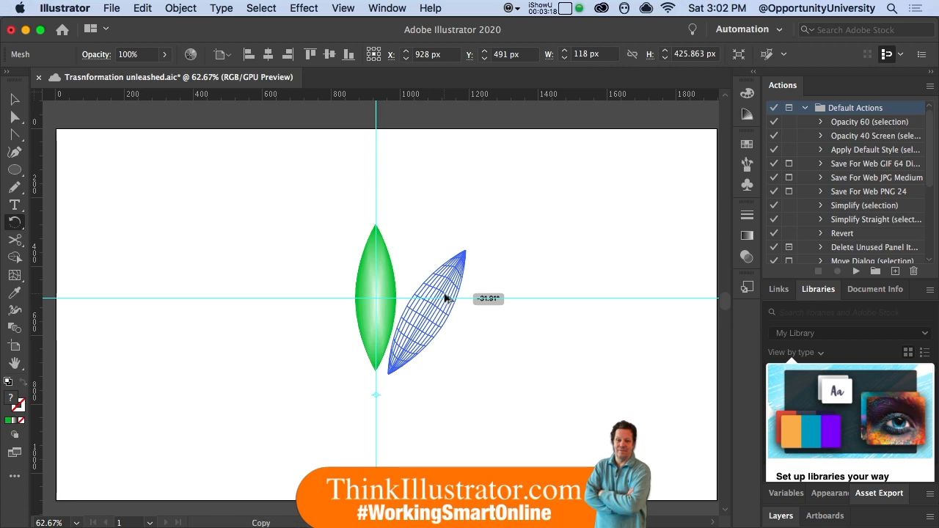
pyautogui.press('shift')
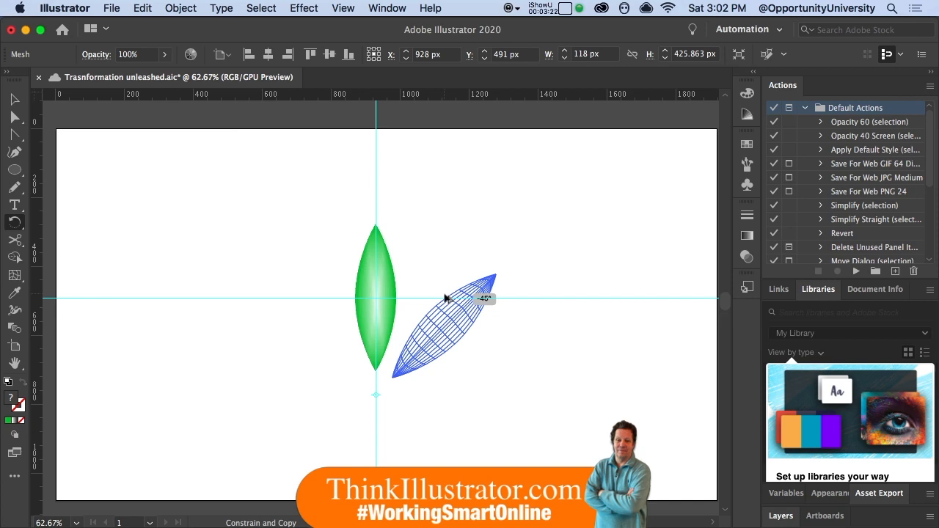
pyautogui.moveTo(445, 298); pyautogui.dragTo(444, 298)
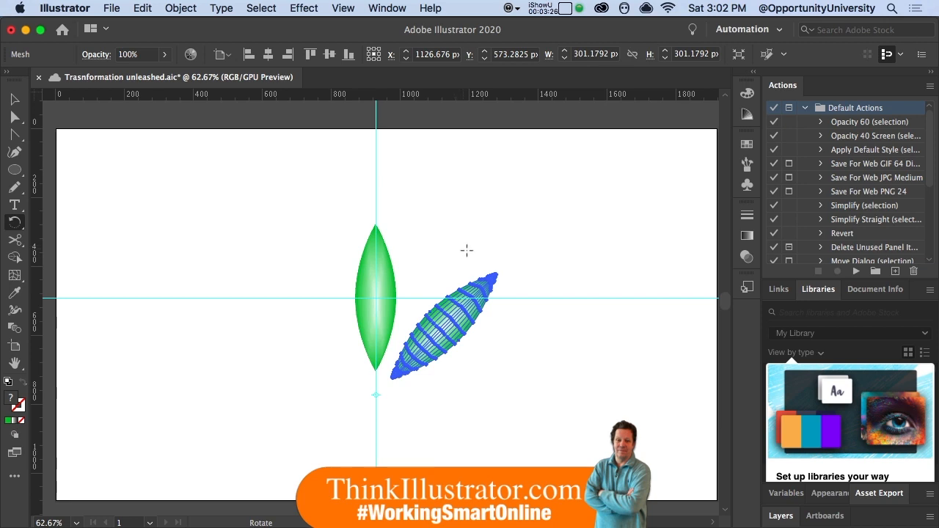
# - Repeat the rotated leaf copy four times around the same center with Transform Again
pyautogui.click(185, 13)
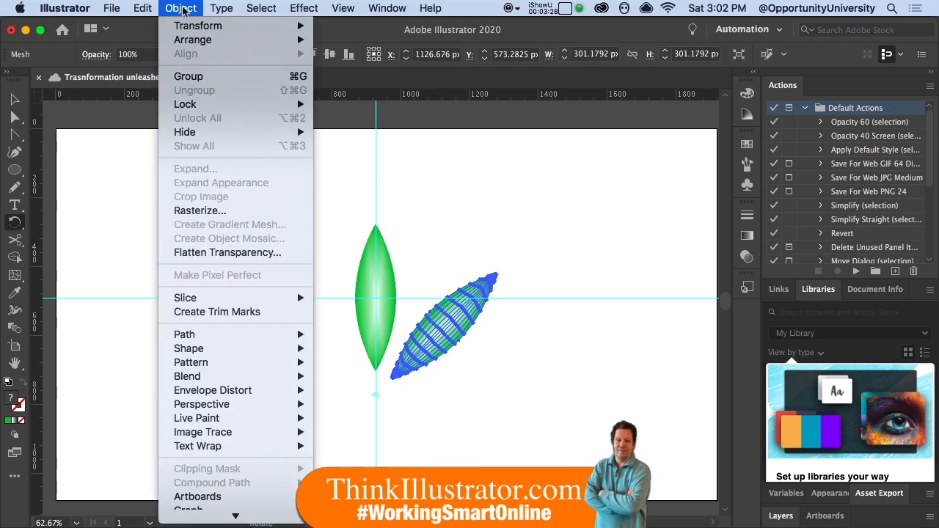
pyautogui.moveTo(195, 25)
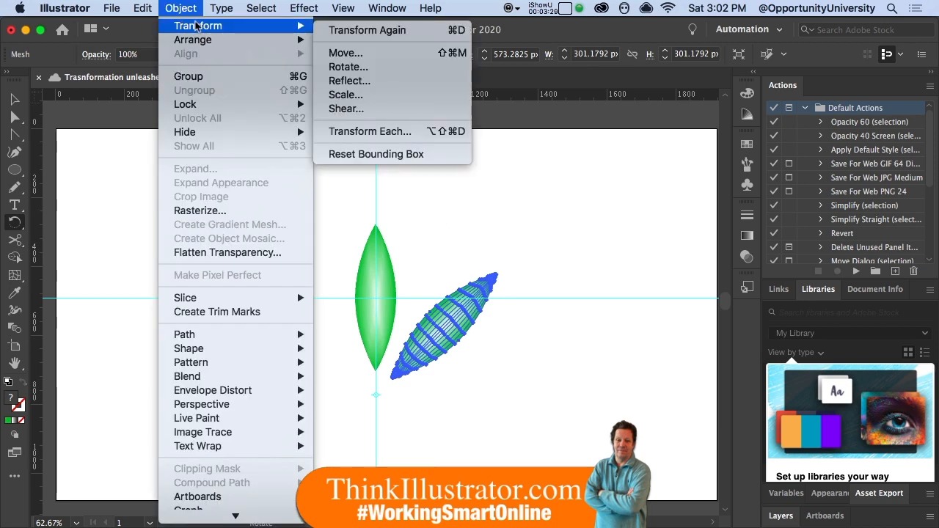
pyautogui.click(347, 33)
pyautogui.press('cmd+d')
pyautogui.press('cmd+d')
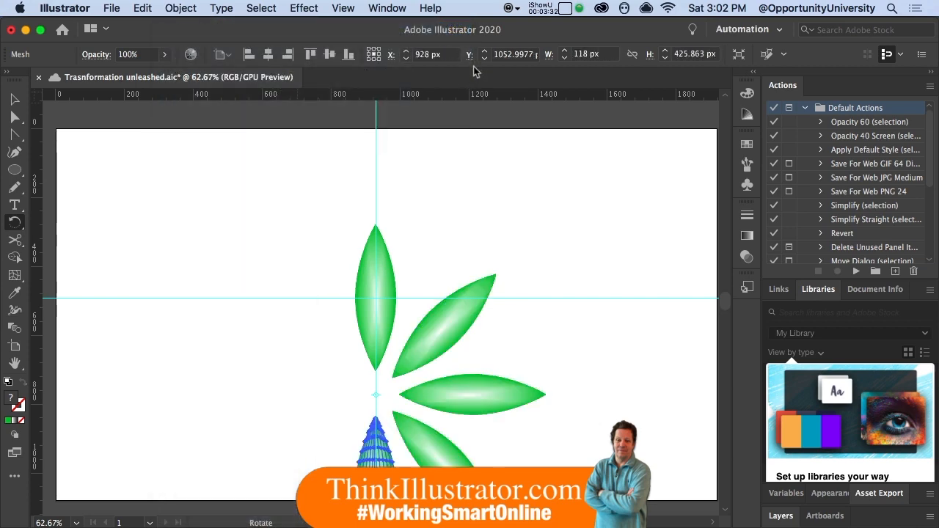
pyautogui.press('super+d')
pyautogui.press('super+d')
pyautogui.press('super+d')
pyautogui.press('super+d')
# - Try completing the circle with three more rotated leaf copies, and undo those three copies
pyautogui.press('super+z')
pyautogui.press('super+z')
pyautogui.press('super+z')
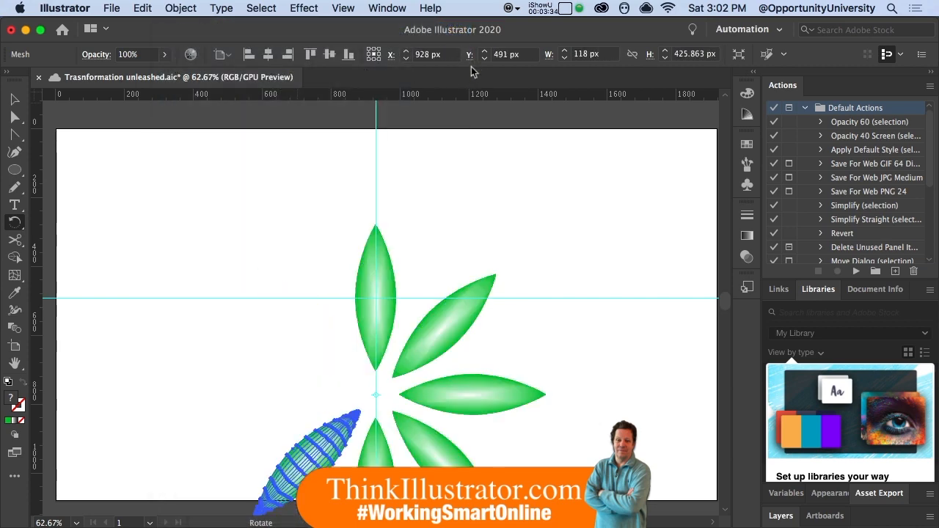
# - Undo the remaining rotated leaf copies and keep only the original upright leaf
pyautogui.press('super+z')
pyautogui.press('super+z')
pyautogui.press('super+z')
pyautogui.press('super+z')
pyautogui.press('super+z')
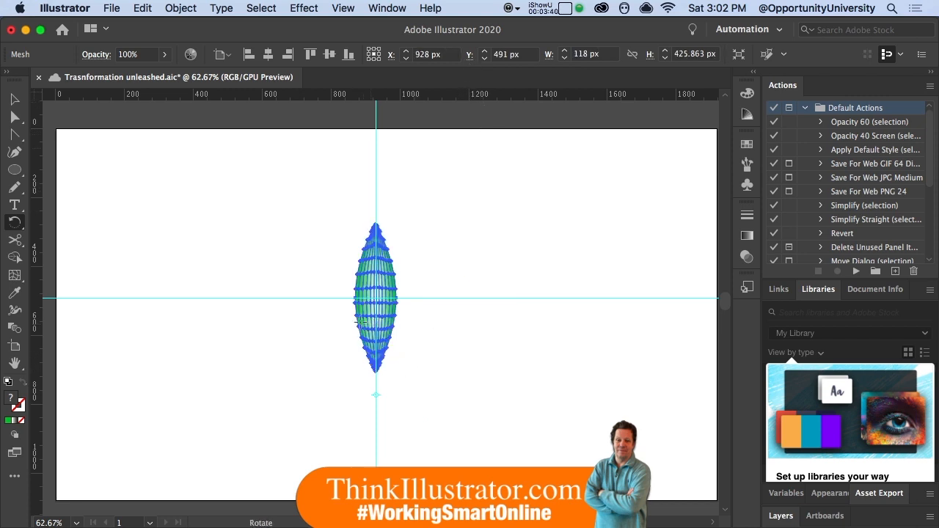
# - Try scaling the leaf horizontally to about 260 px wide from an outside reference point, repeat it with Transform Again, and undo both
pyautogui.press('s')
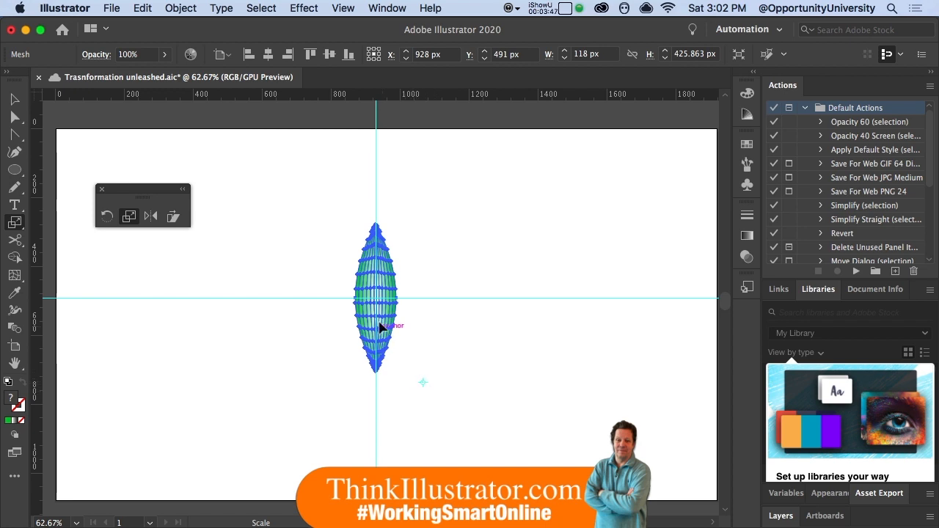
pyautogui.moveTo(380, 325); pyautogui.dragTo(325, 330)
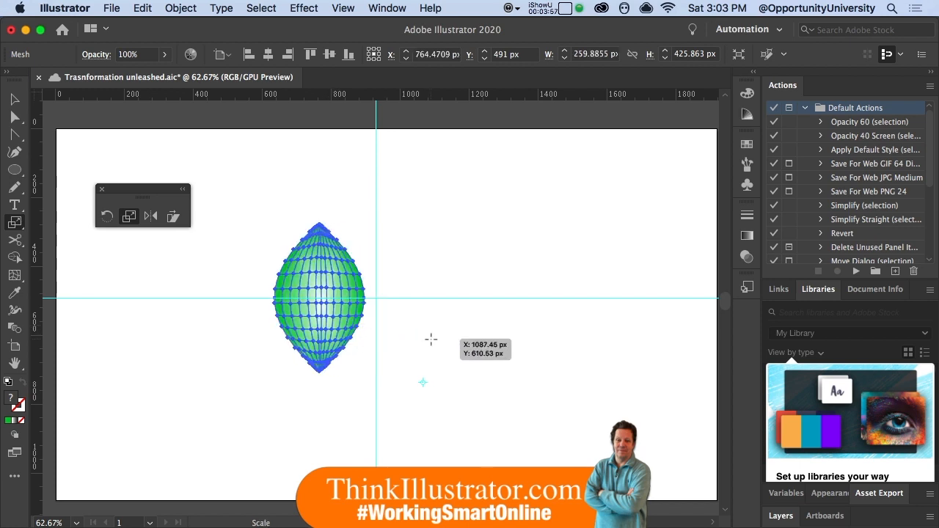
pyautogui.press('super+d')
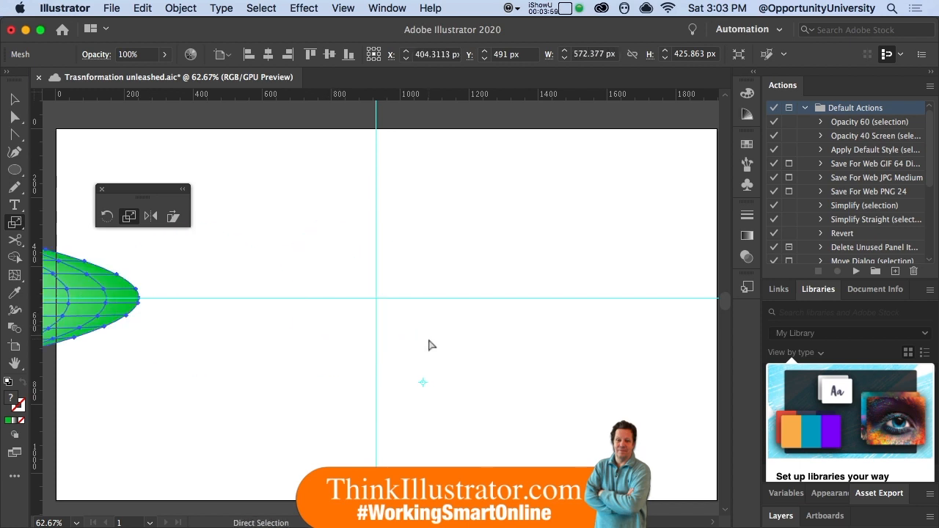
pyautogui.press('super+z')
pyautogui.press('super+z')
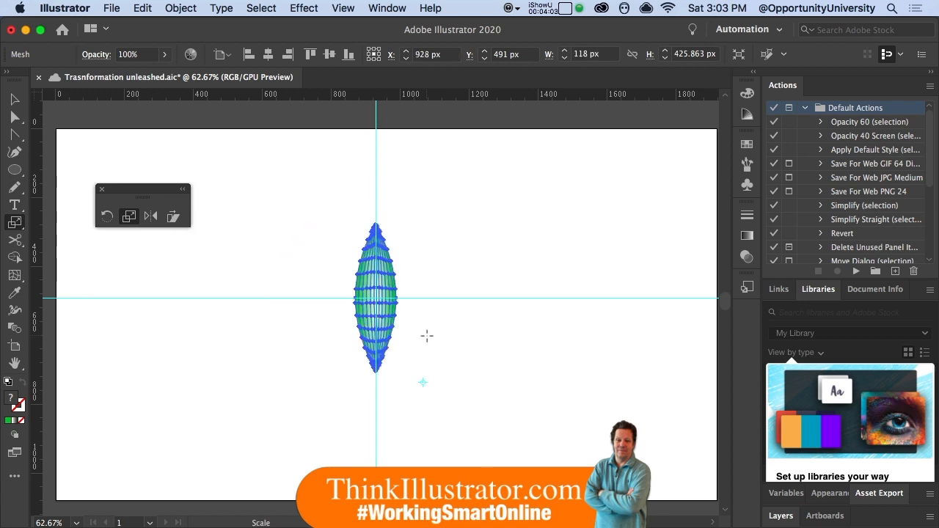
# - Try reflecting a copy of the leaf at -90° about a point on the horizontal guide beside it, and undo the copy
pyautogui.click(152, 223)
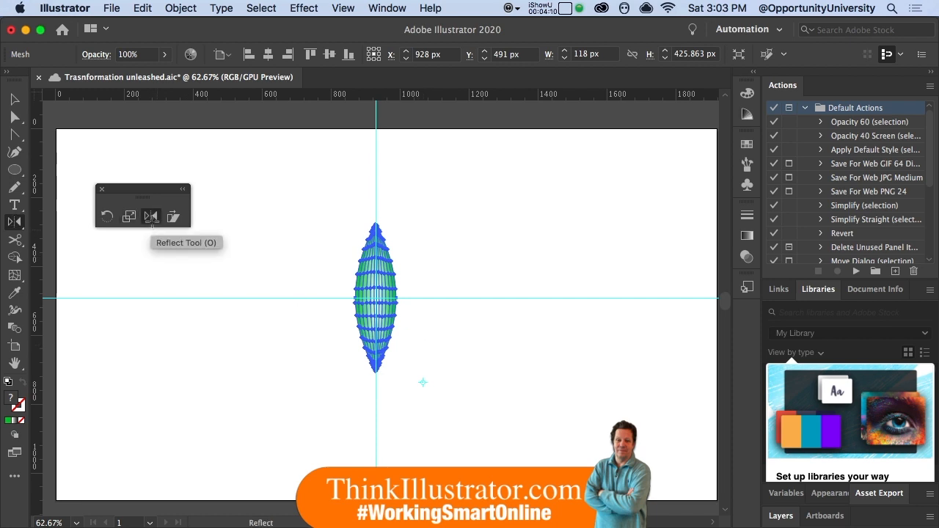
pyautogui.click(418, 298)
pyautogui.moveTo(377, 294); pyautogui.dragTo(436, 292)
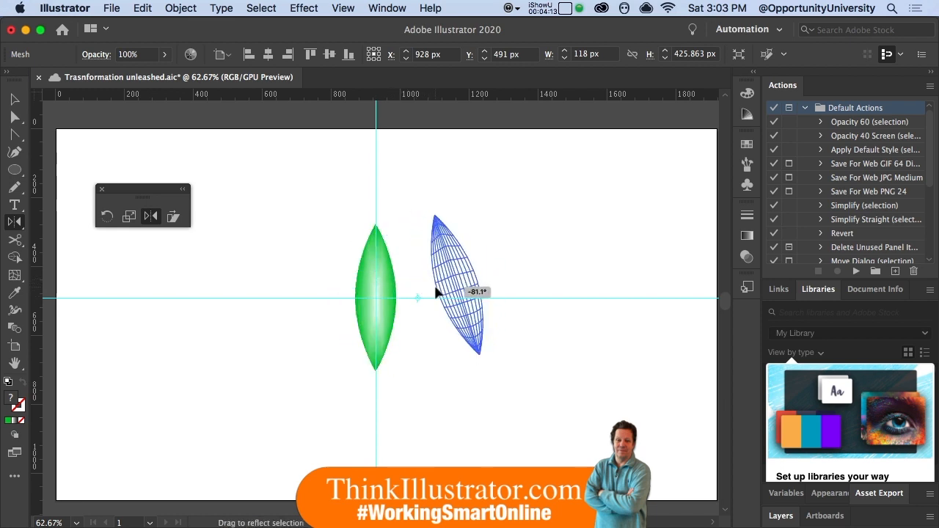
pyautogui.press('alt')
pyautogui.press('shift')
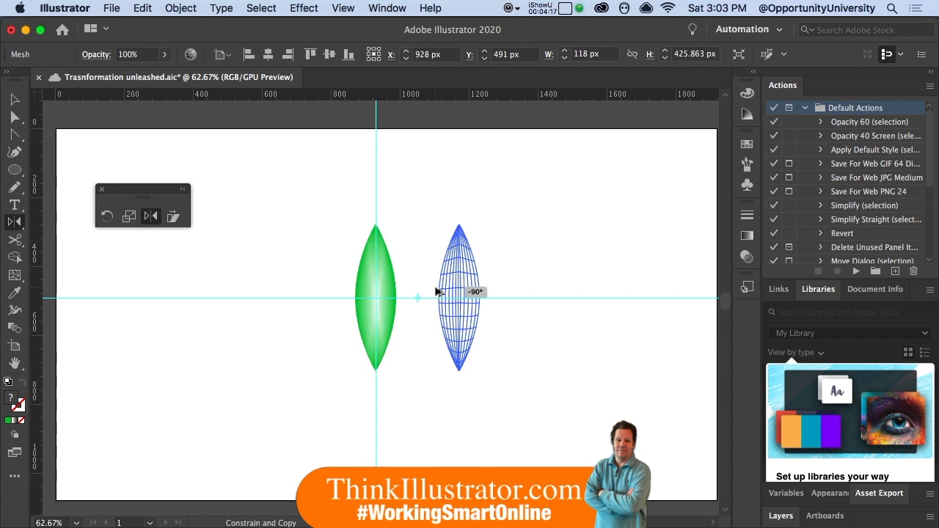
pyautogui.moveTo(436, 292); pyautogui.dragTo(436, 292)
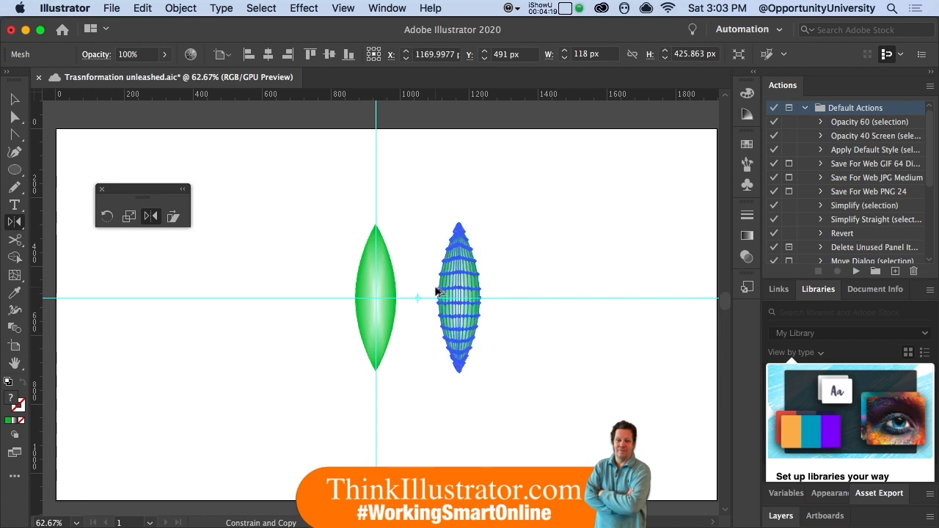
pyautogui.press('super+z')
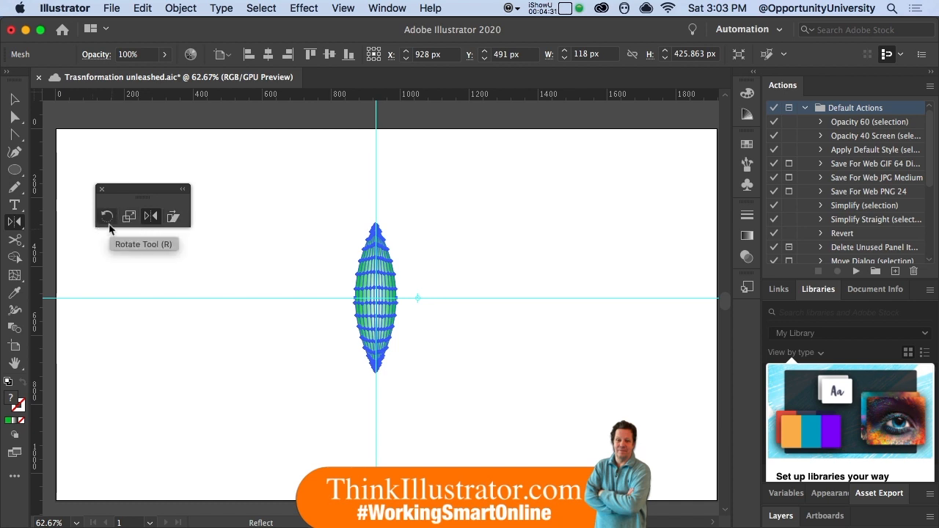
# - Try reflecting the leaf about a point on the vertical guide just below its lower tip, and undo the reflection
pyautogui.click(375, 394)
pyautogui.moveTo(380, 308); pyautogui.dragTo(455, 355)
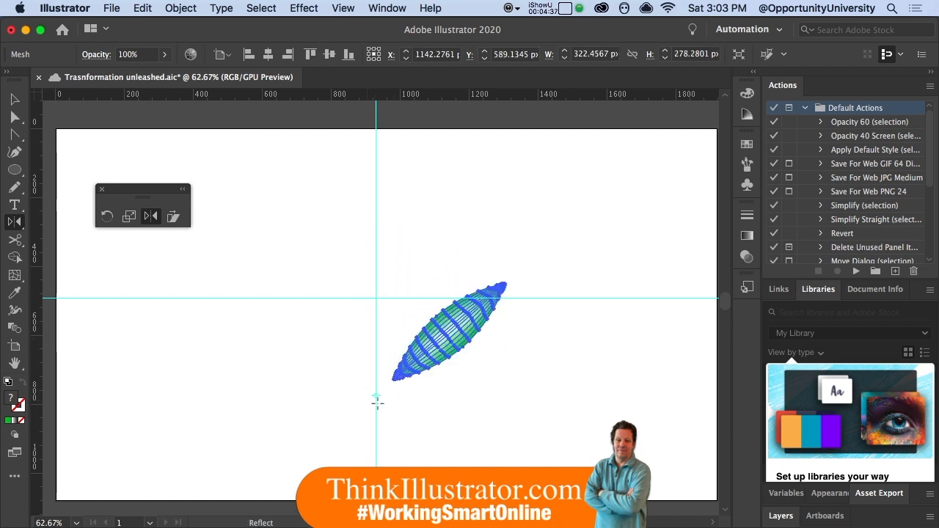
pyautogui.press('super+z')
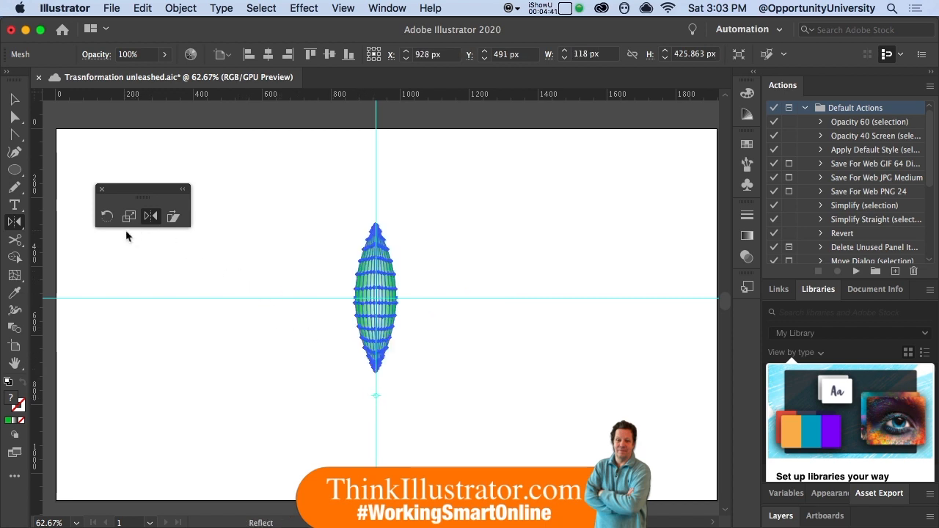
pyautogui.press('r')
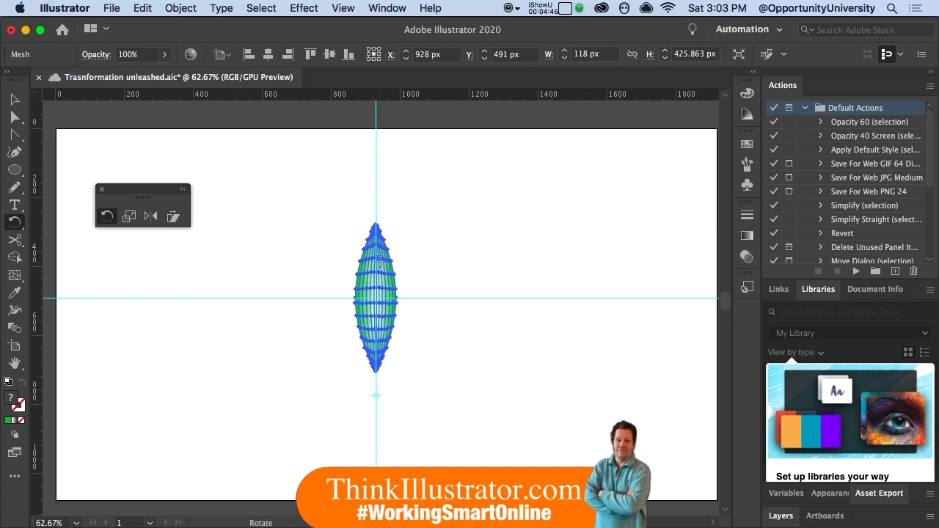
pyautogui.keyDown('alt'); pyautogui.click(382, 268); pyautogui.keyUp('alt')
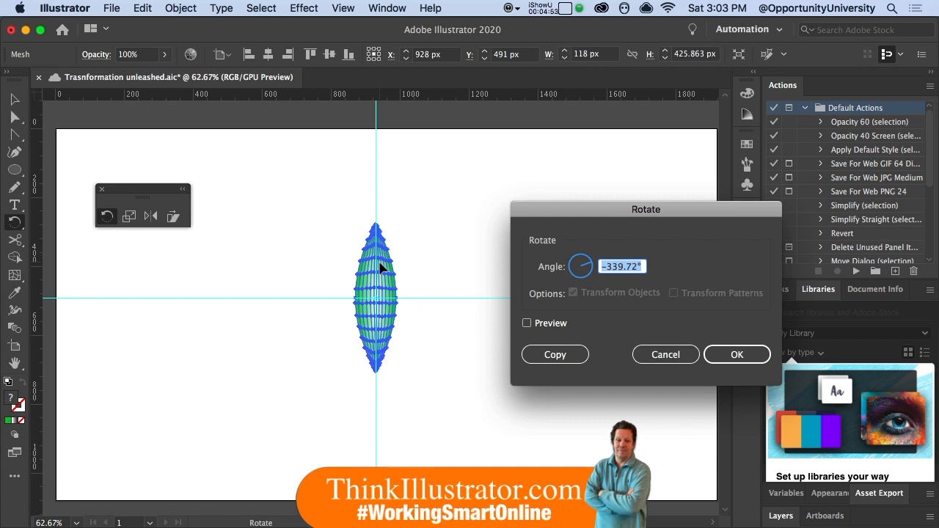
pyautogui.click(666, 354)
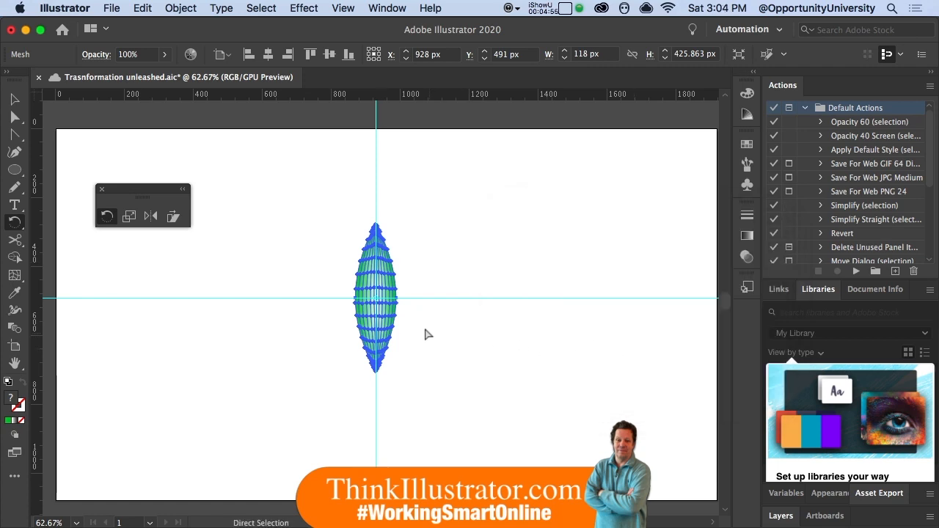
# - Duplicate the upright leaf into three freely placed copies and select all four leaves
pyautogui.moveTo(397, 320); pyautogui.dragTo(259, 231)
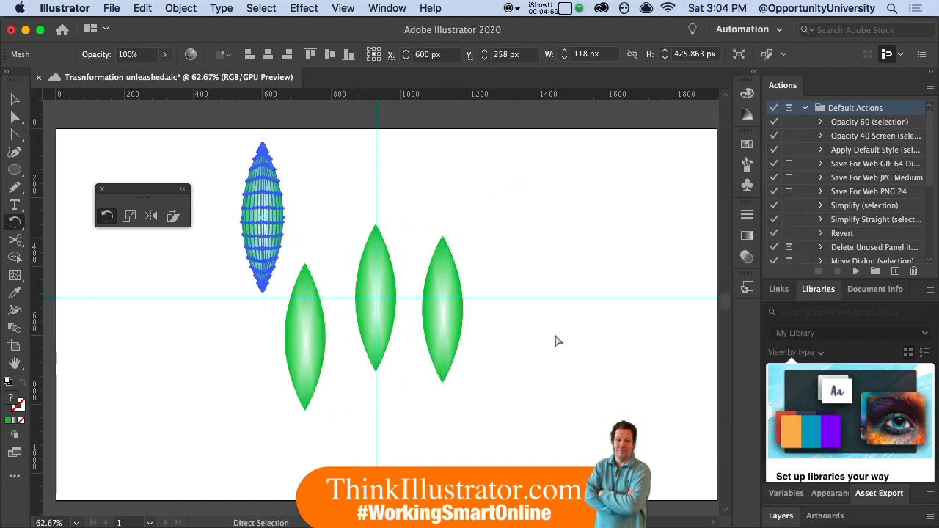
pyautogui.press('super+a')
pyautogui.click(268, 9)
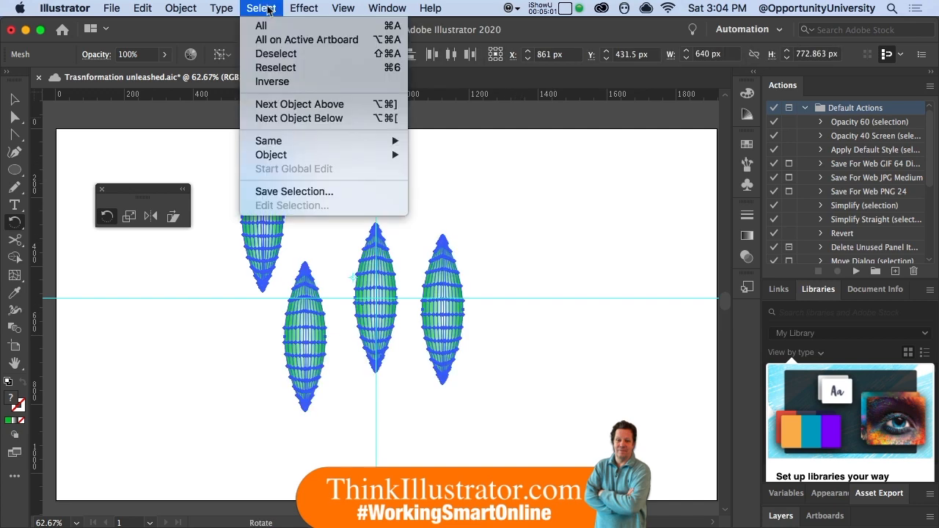
pyautogui.click(274, 30)
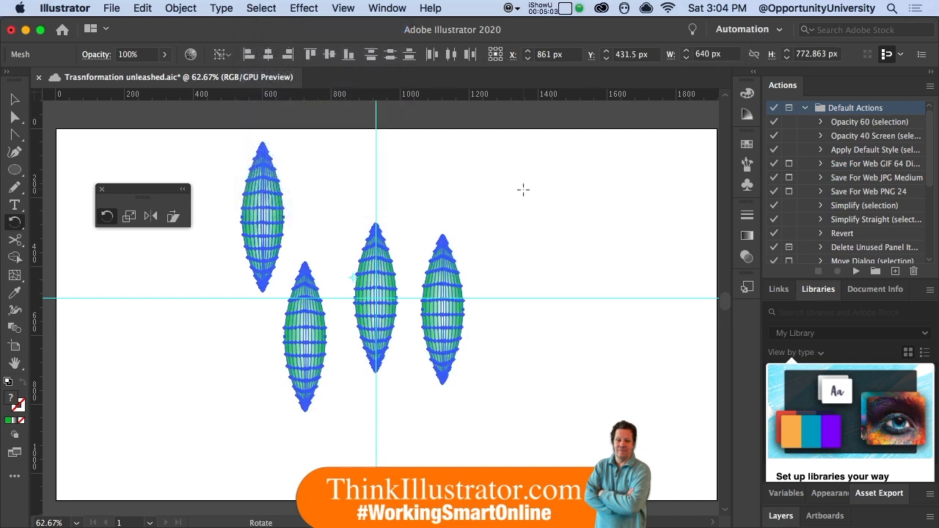
# - Rotate the four selected leaves together by 45° and repeat the rotation with Transform Again
pyautogui.press('Return')
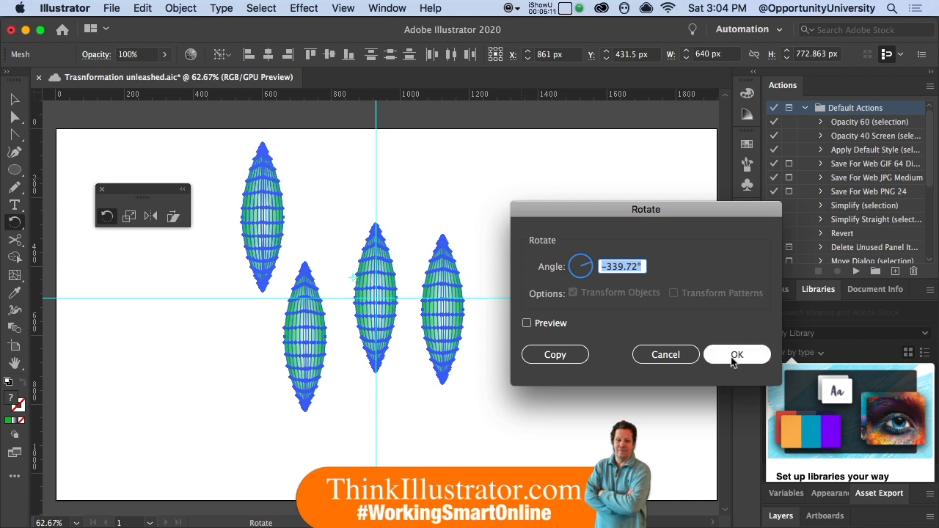
pyautogui.write('45')
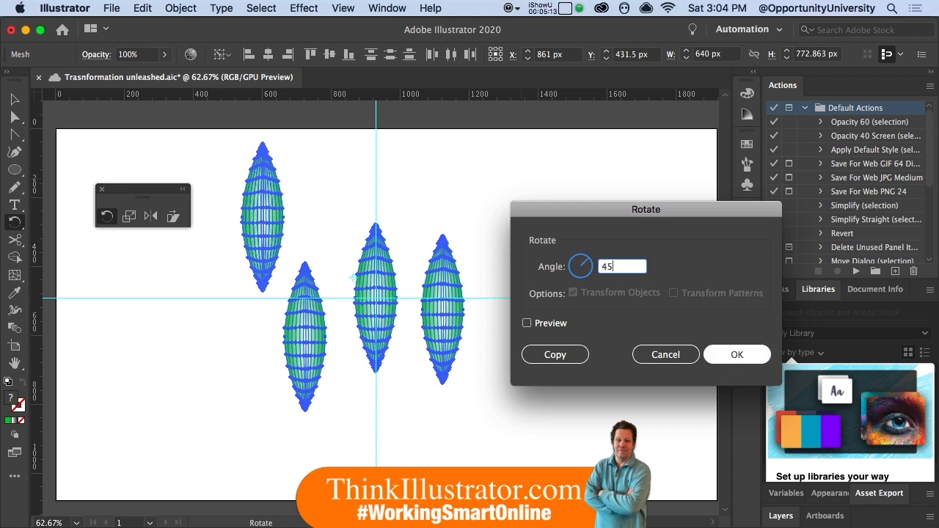
pyautogui.press('Return')
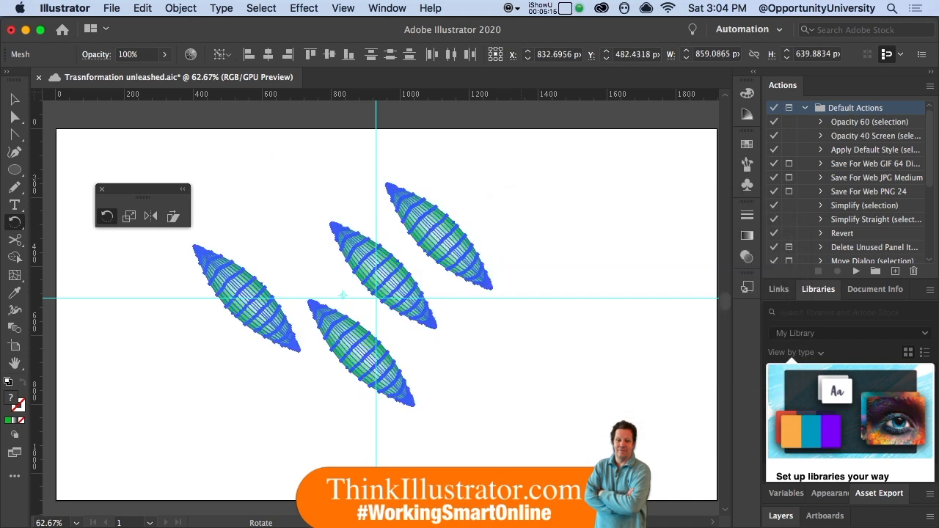
pyautogui.press('super+z')
pyautogui.press('super+z')
pyautogui.press('super+z')
pyautogui.press('super+z')
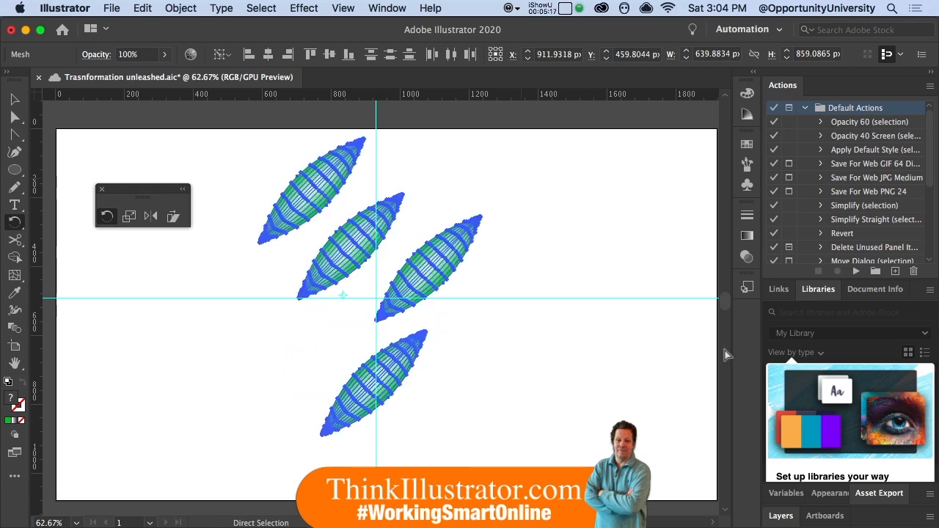
# - Undo the group rotations and the three extra leaf copies
pyautogui.press('super+z')
pyautogui.press('super+z')
pyautogui.press('super+z')
pyautogui.press('super+z')
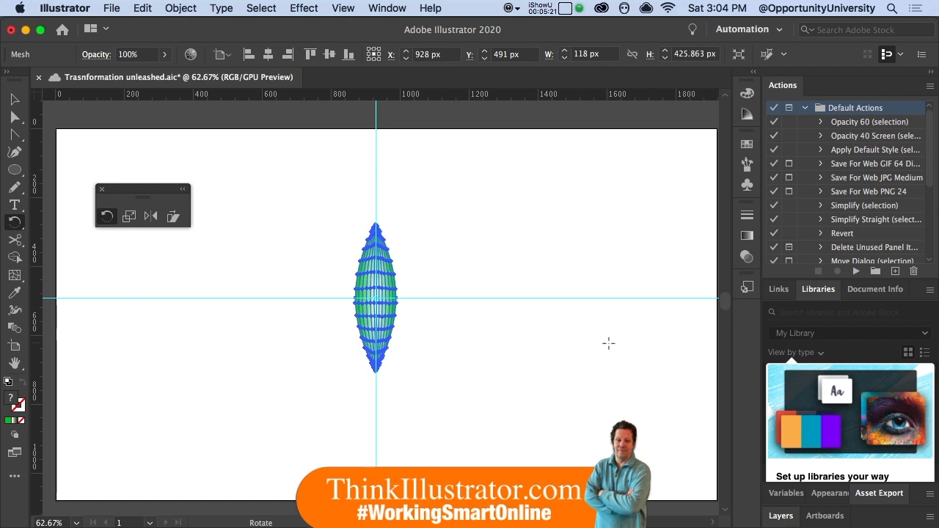
# - Try rotating the leaf freehand clockwise around a point on the vertical guide below its lower tip, and undo the rotation
pyautogui.click(376, 395)
pyautogui.moveTo(389, 302); pyautogui.dragTo(436, 315)
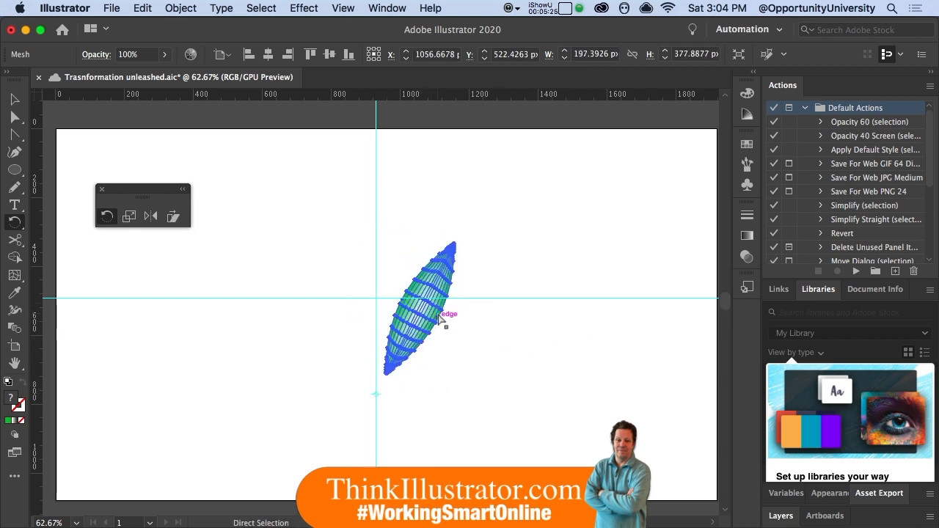
pyautogui.press('super+z')
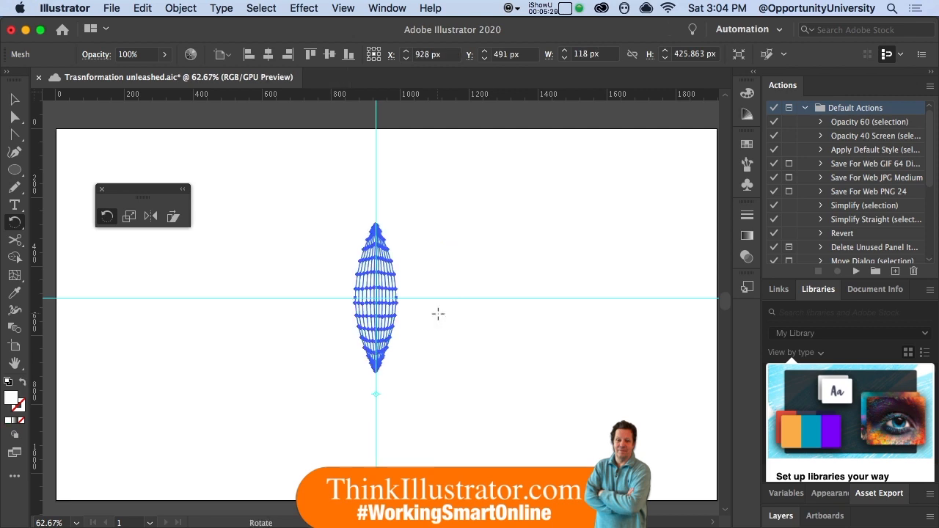
pyautogui.press('s')
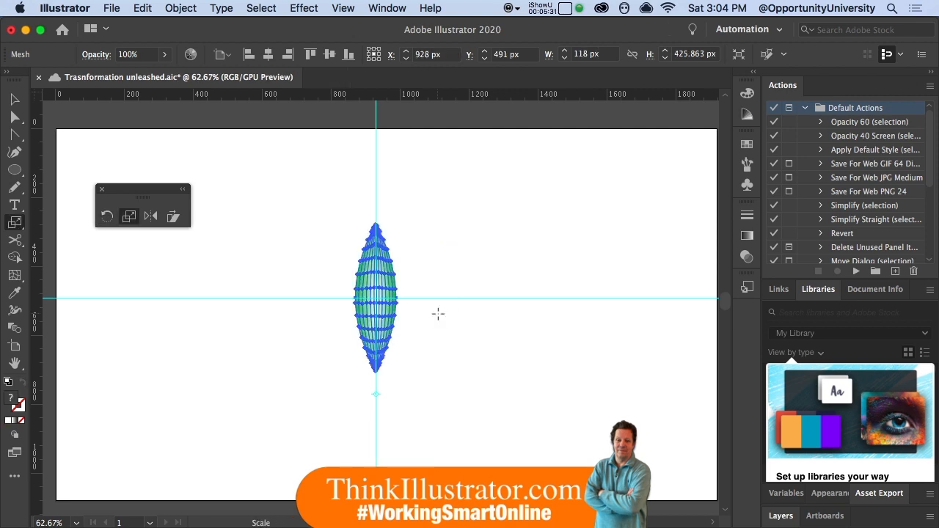
pyautogui.press('r')
pyautogui.press('Return')
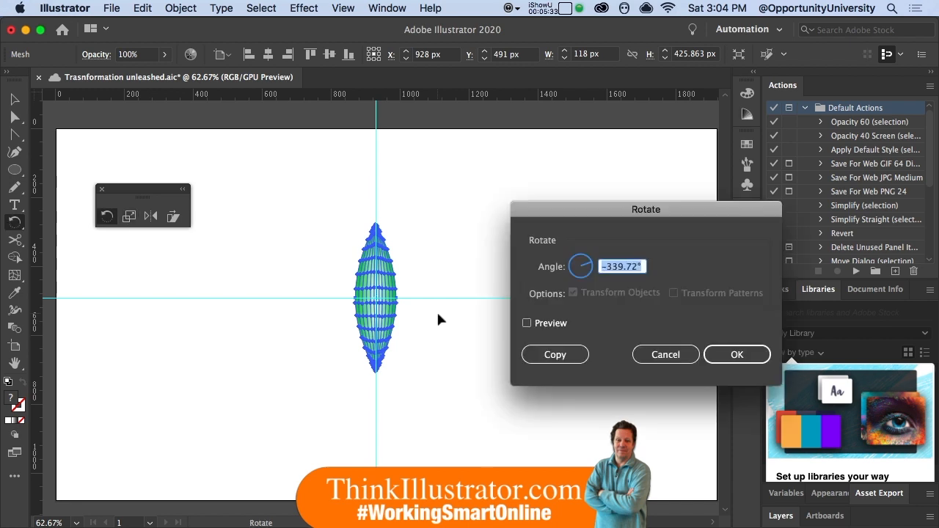
pyautogui.click(667, 355)
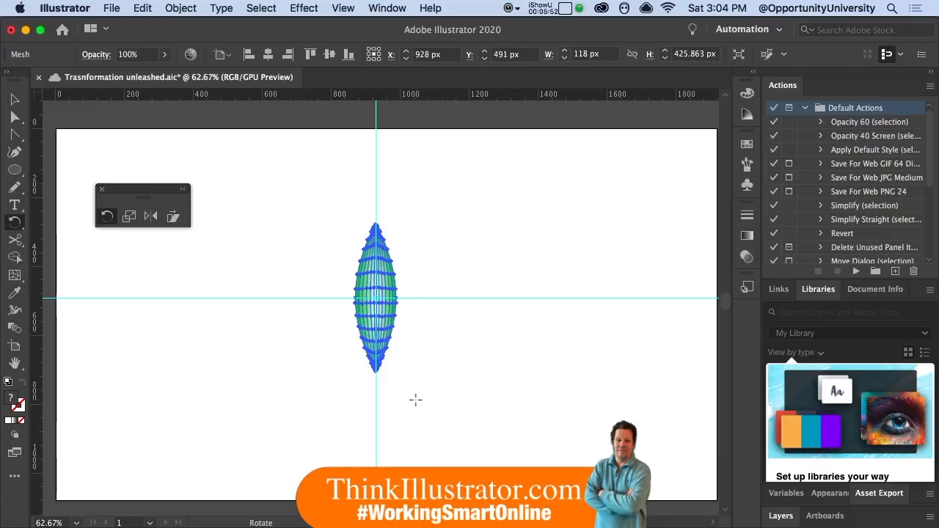
# - Rotate a copy of the leaf by 45° around a point on the vertical guide just below its lower tip
pyautogui.keyDown('alt'); pyautogui.click(375, 386); pyautogui.keyUp('alt')
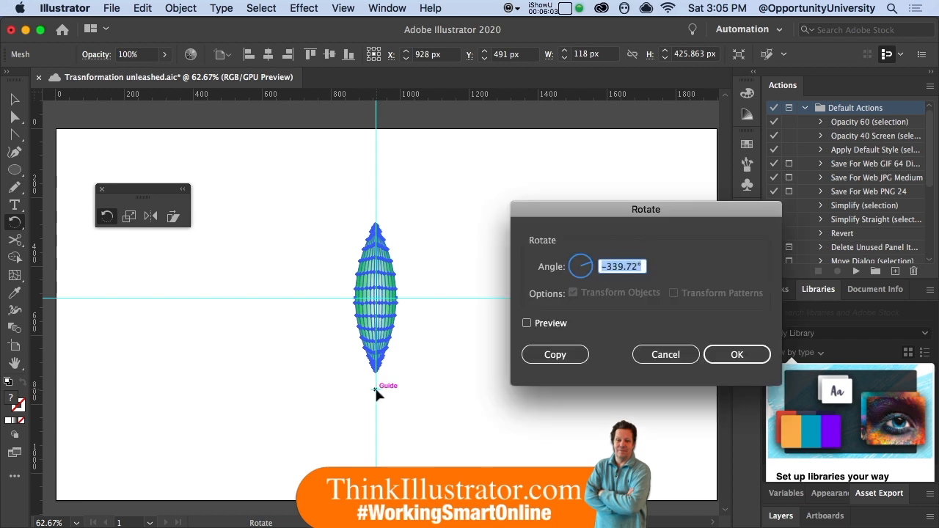
pyautogui.write('45')
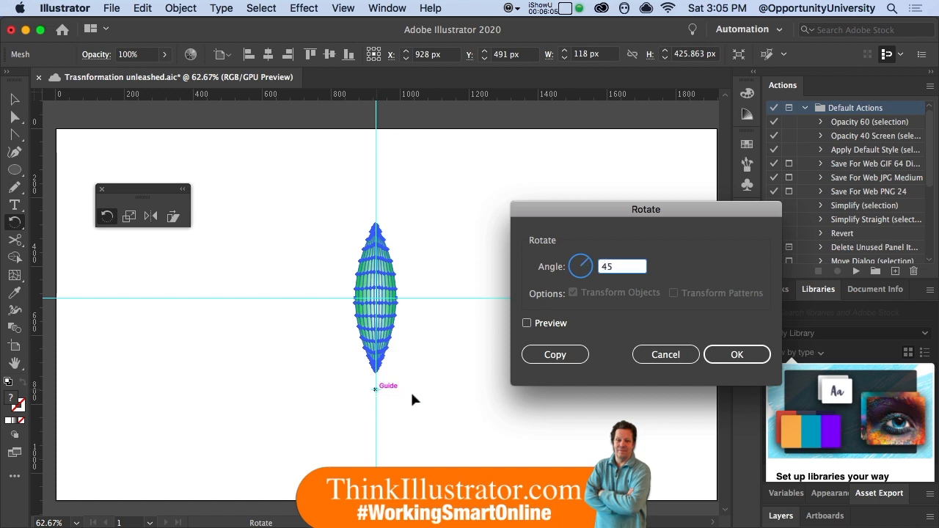
pyautogui.click(557, 355)
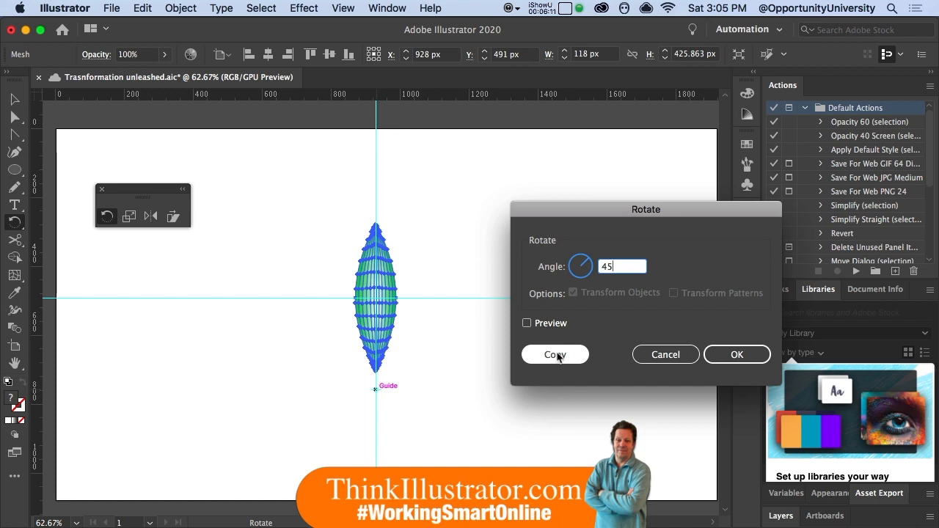
pyautogui.click(558, 356)
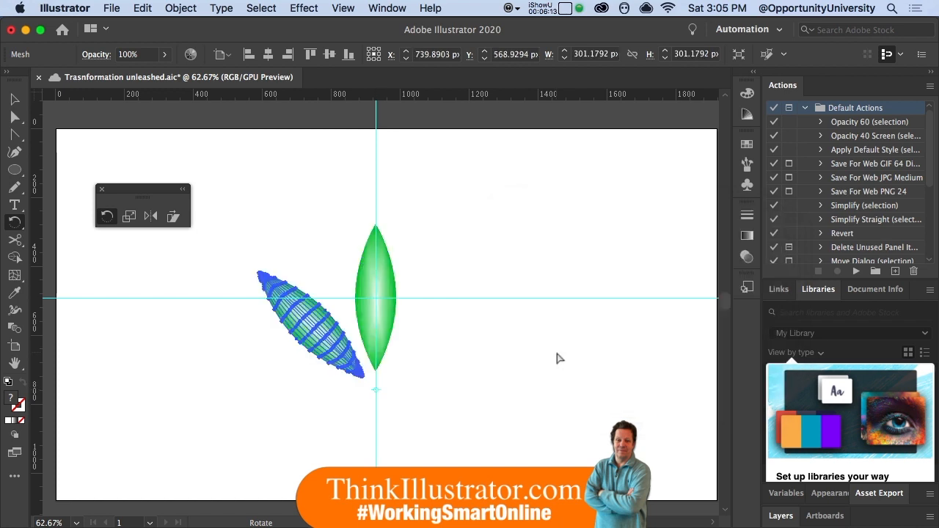
# - Repeat the 45° leaf copy three times with Transform Again, and undo all the rotated copies
pyautogui.press('super+d')
pyautogui.press('super+d')
pyautogui.press('super+d')
pyautogui.press('super+d')
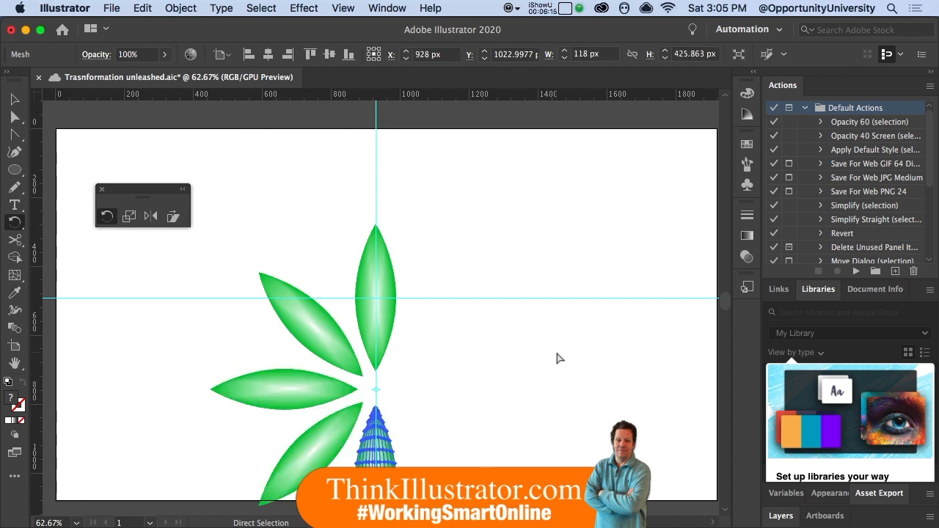
pyautogui.press('super+z')
pyautogui.press('super+z')
pyautogui.press('super+z')
pyautogui.press('super+z')
pyautogui.press('super+z')
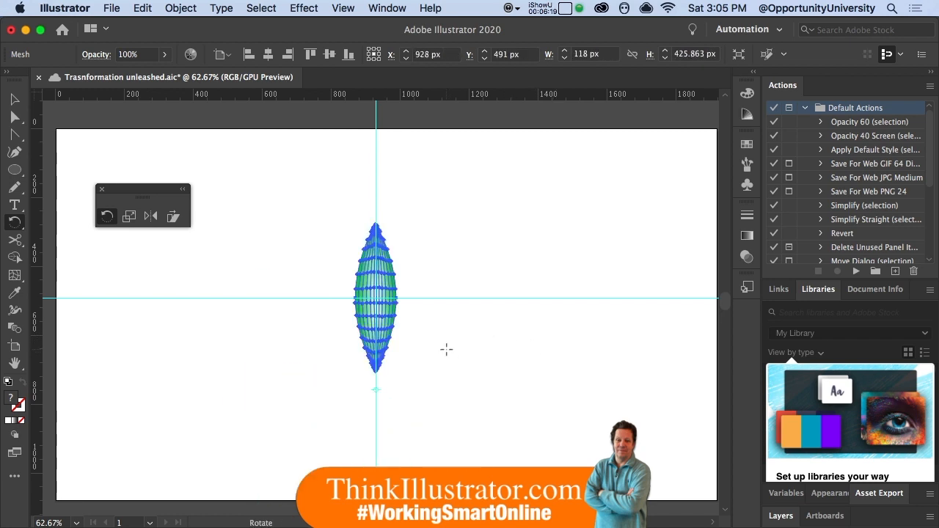
pyautogui.moveTo(436, 350); pyautogui.dragTo(437, 292)
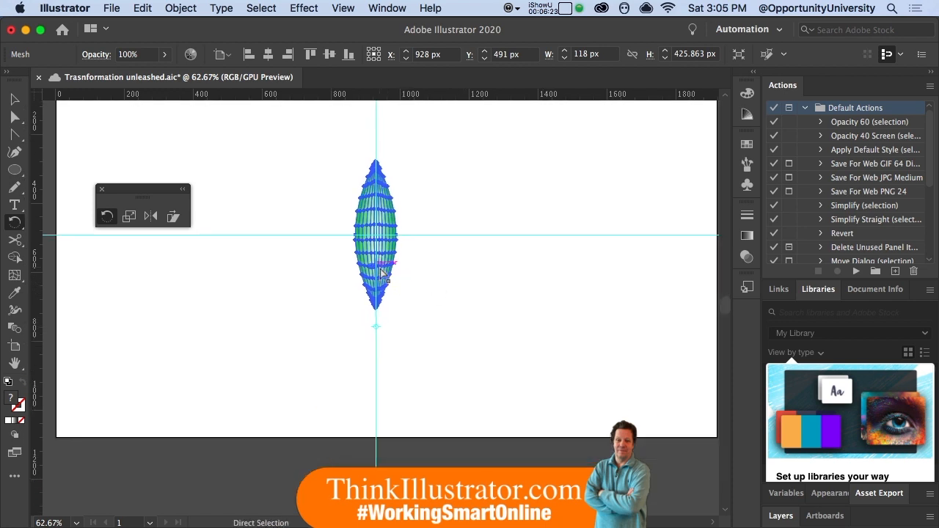
# - Move the leaf up the vertical guide until its lower tip meets the horizontal guide, and scale it uniformly to 70%
pyautogui.moveTo(374, 292); pyautogui.dragTo(378, 196)
pyautogui.moveTo(434, 225); pyautogui.dragTo(443, 323)
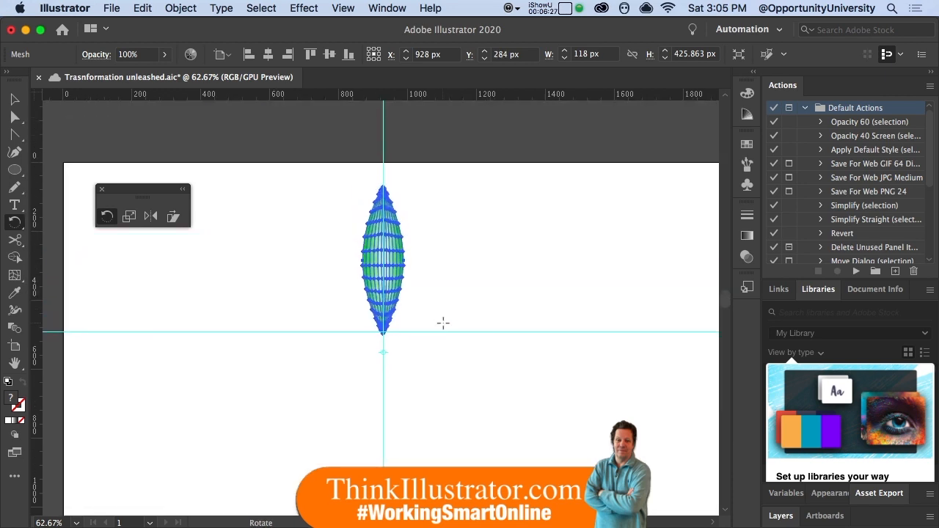
pyautogui.press('s')
pyautogui.press('Return')
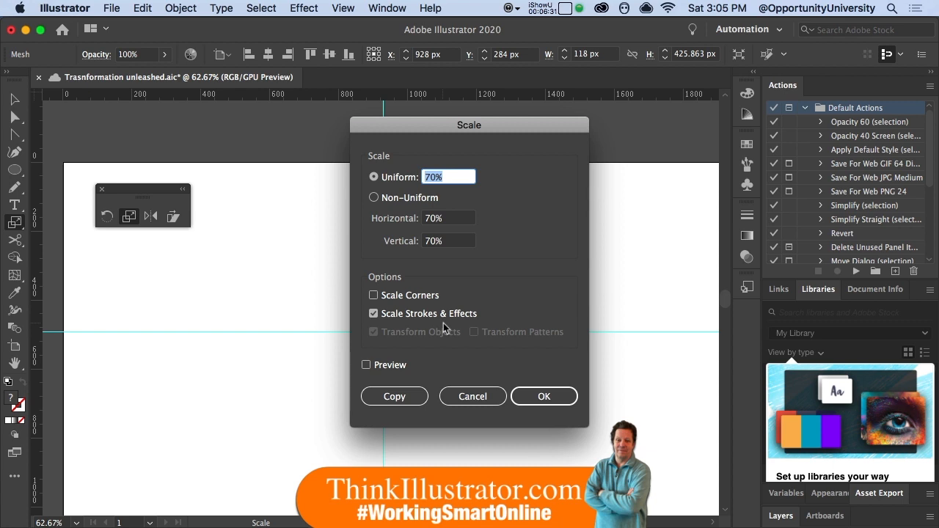
pyautogui.press('Return')
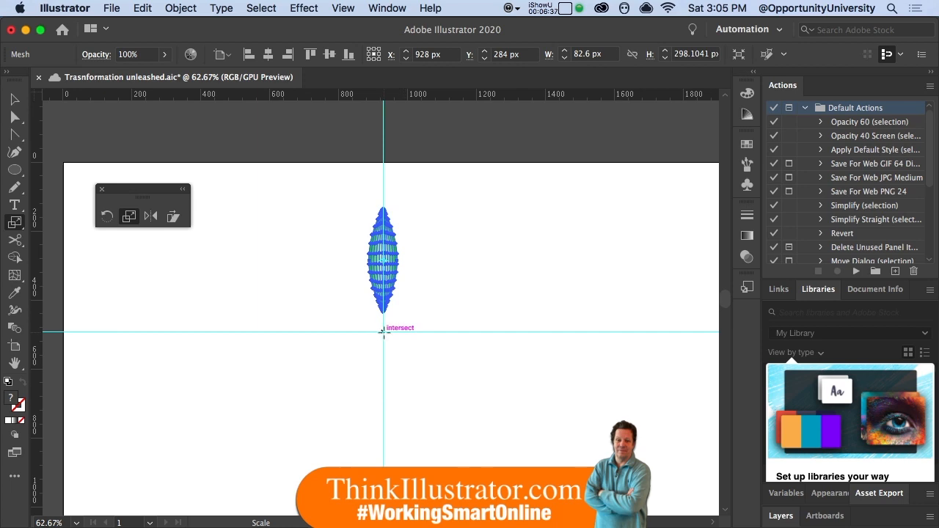
# - Rotate a copy of the leaf by 360/9 degrees around the intersection of the two guides
pyautogui.press('r')
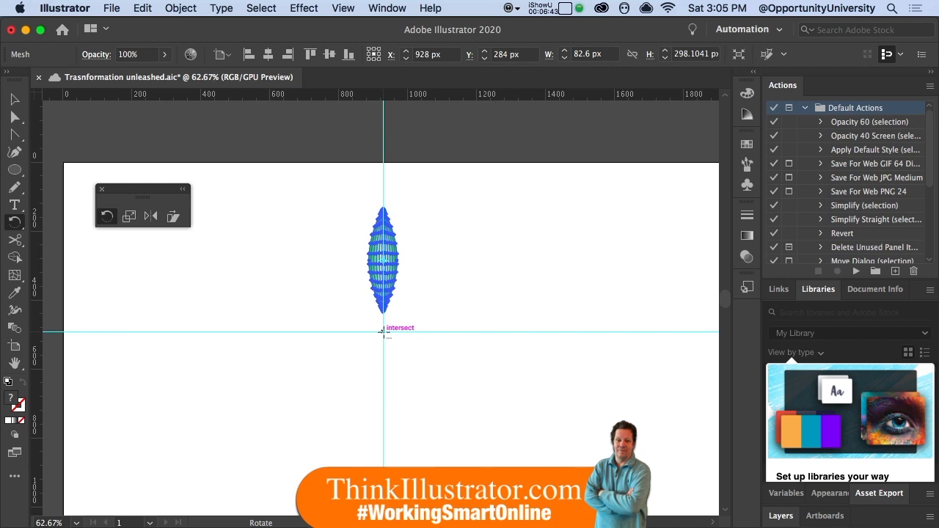
pyautogui.keyDown('alt'); pyautogui.click(382, 332); pyautogui.keyUp('alt')
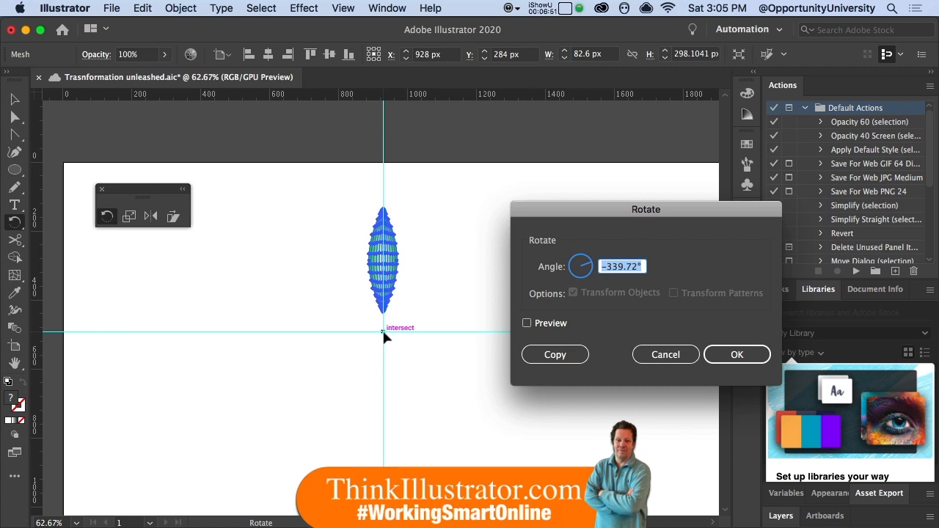
pyautogui.write('360')
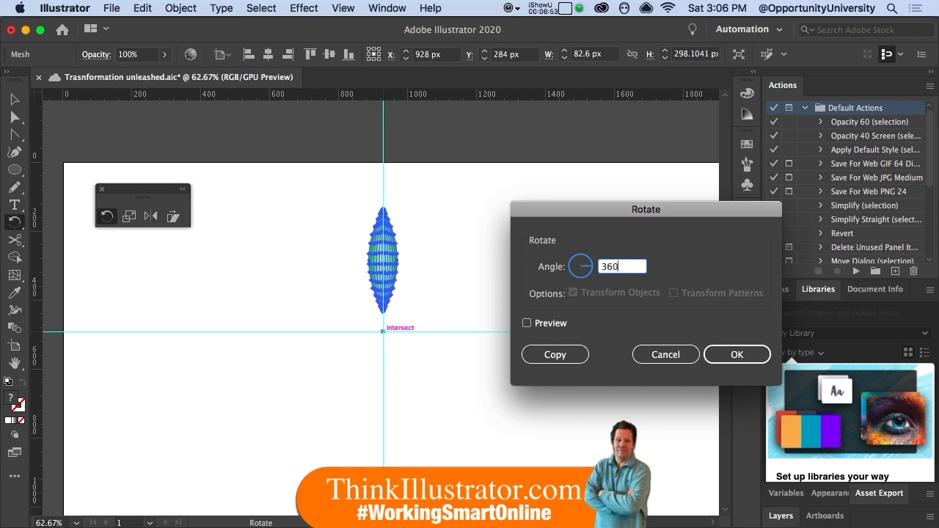
pyautogui.write('/9')
pyautogui.click(543, 355)
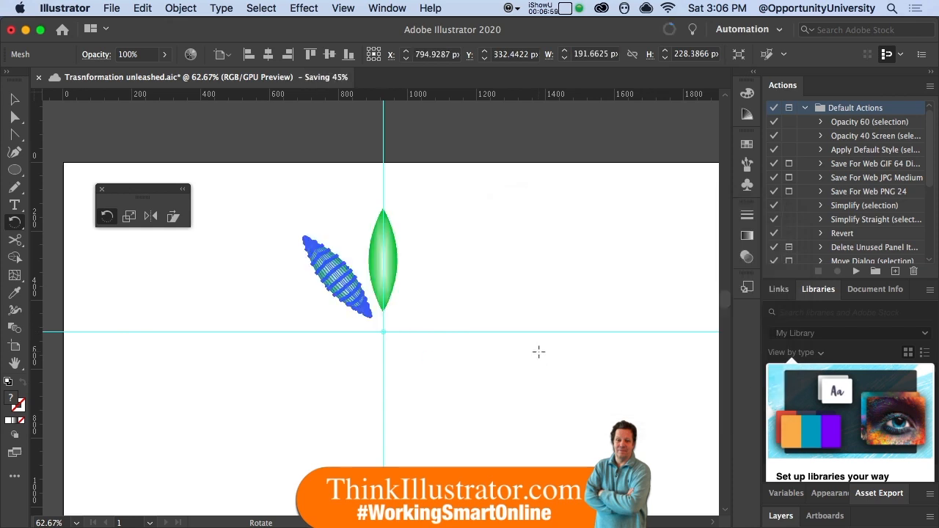
# - Repeat the rotated leaf copy with Transform Again until nine leaves complete the circle
pyautogui.press('super+d')
pyautogui.press('super+d')
pyautogui.press('super+d')
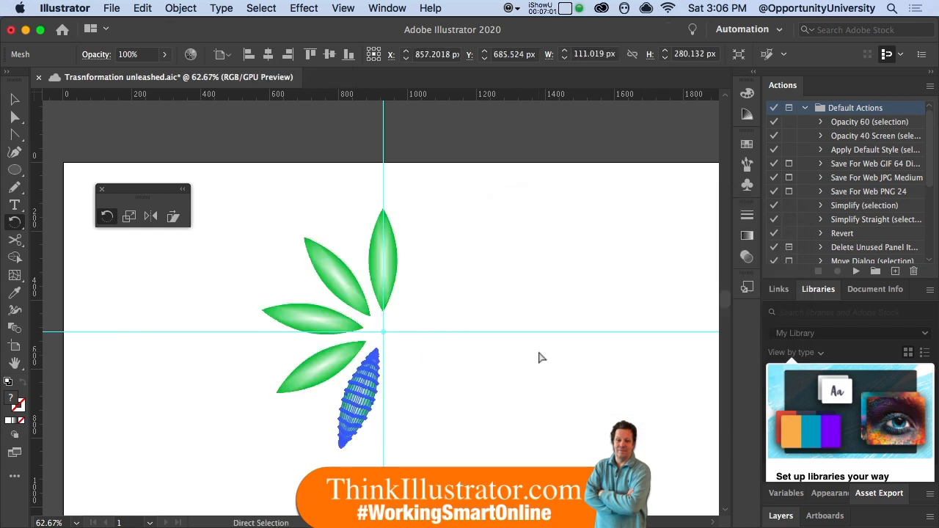
pyautogui.press('super+d')
pyautogui.press('super+d')
pyautogui.press('super+d')
pyautogui.press('super+d')
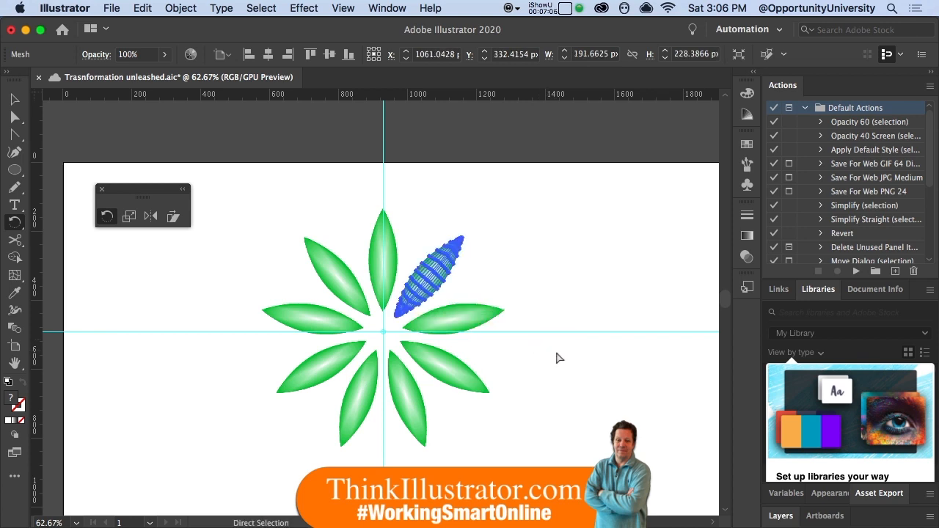
# - Select all nine leaves and make a copy of them scaled uniformly to 55%
pyautogui.press('super+a')
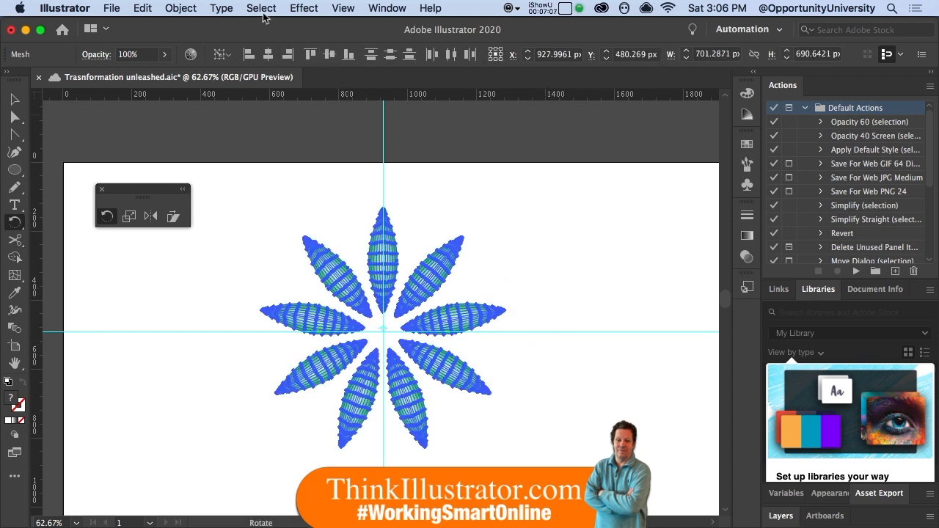
pyautogui.press('s')
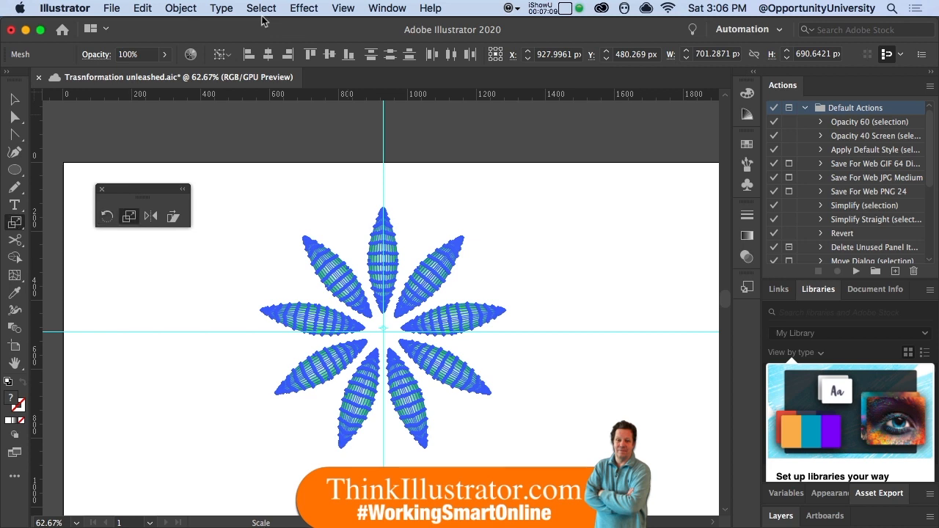
pyautogui.press('Return')
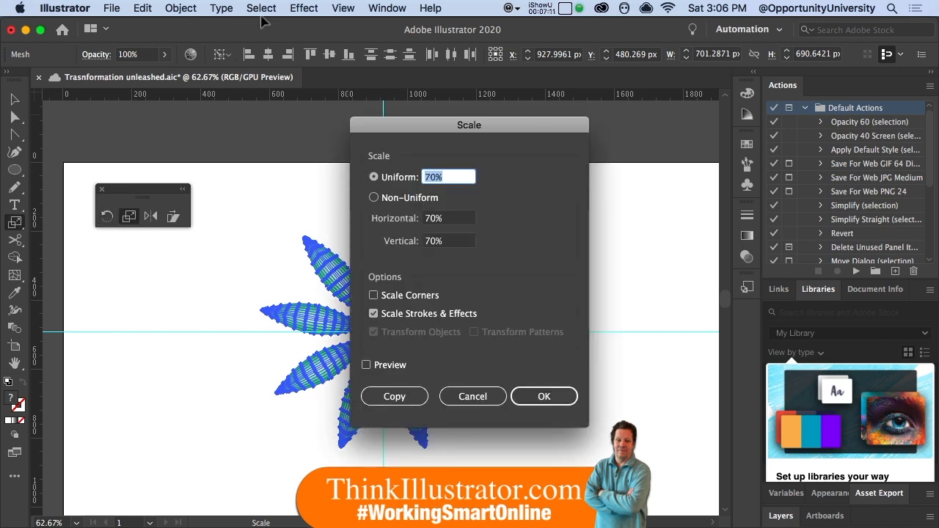
pyautogui.write('55')
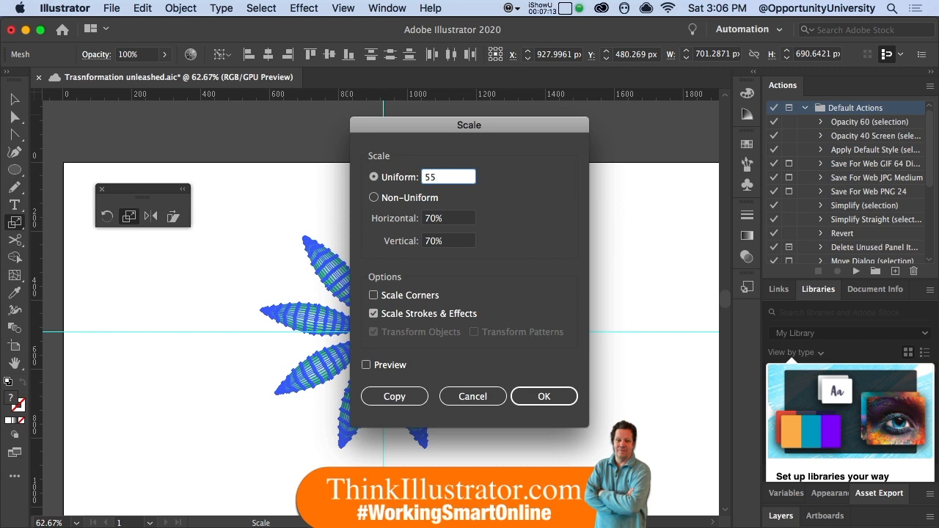
pyautogui.press('Tab')
pyautogui.hotkey('alt', 'Return')
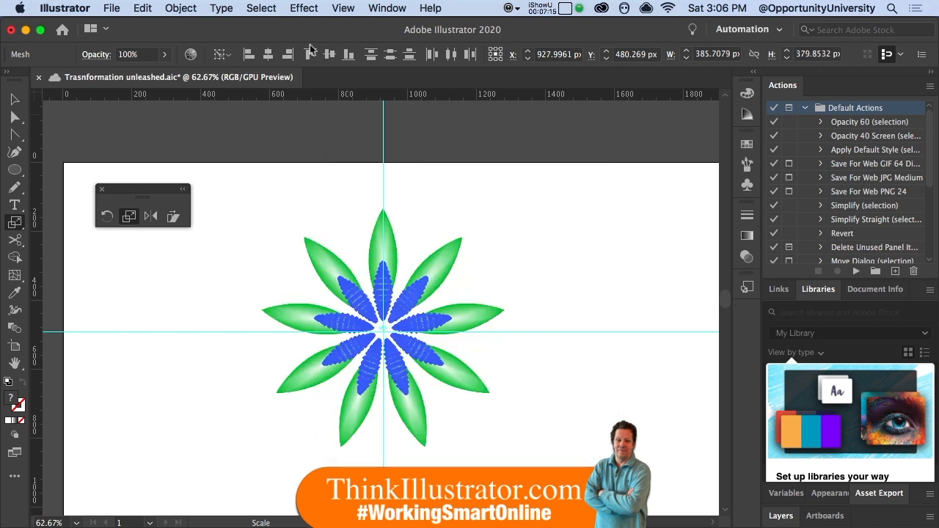
# - Hide the selection edges and recolor the smaller inner leaves to orange-brown, shifting all their colors together with the harmony colors linked
pyautogui.press('super+h')
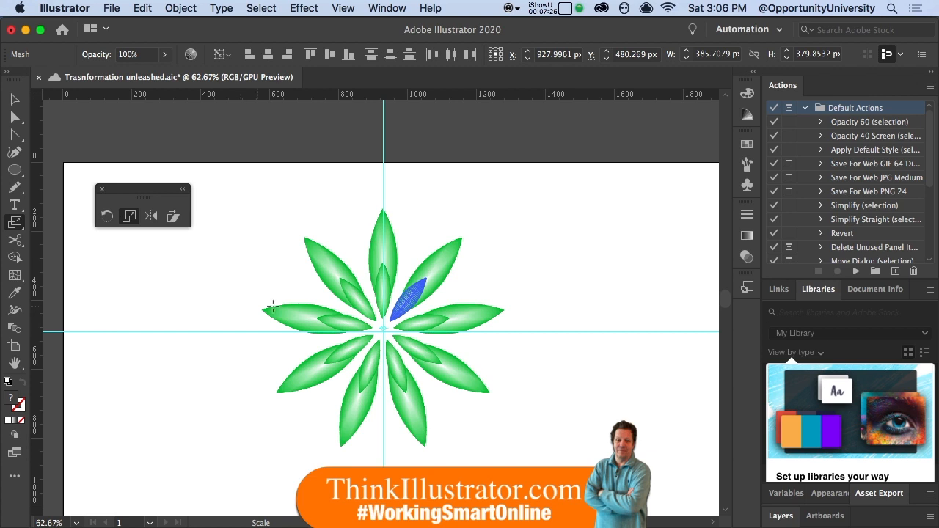
pyautogui.click(143, 8)
pyautogui.moveTo(289, 253)
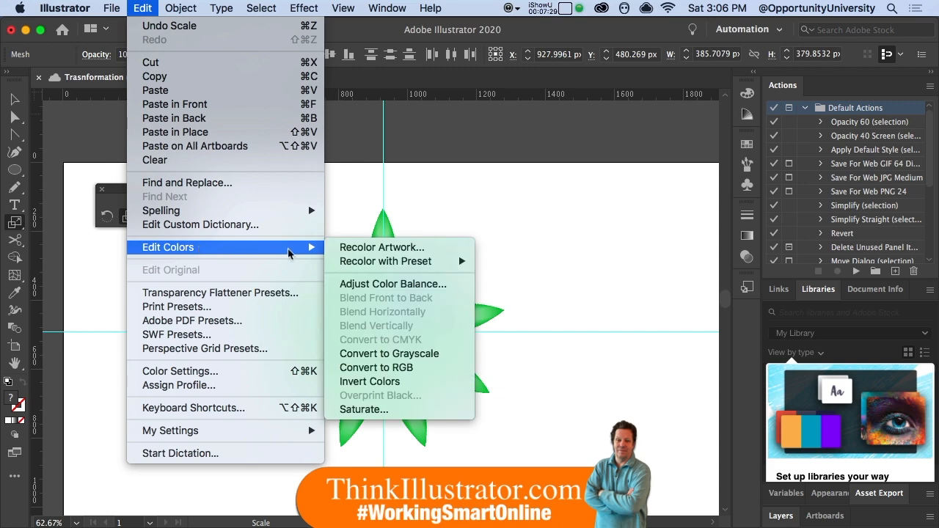
pyautogui.click(367, 250)
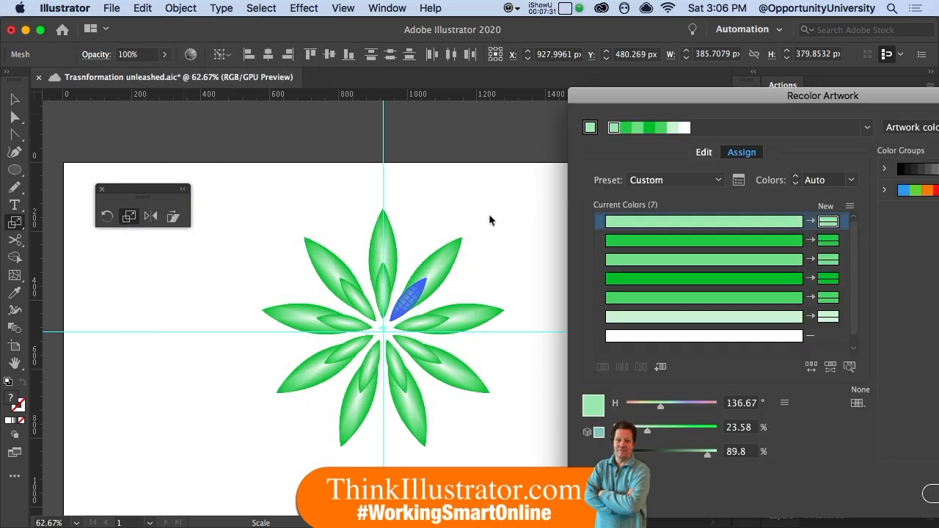
pyautogui.click(704, 153)
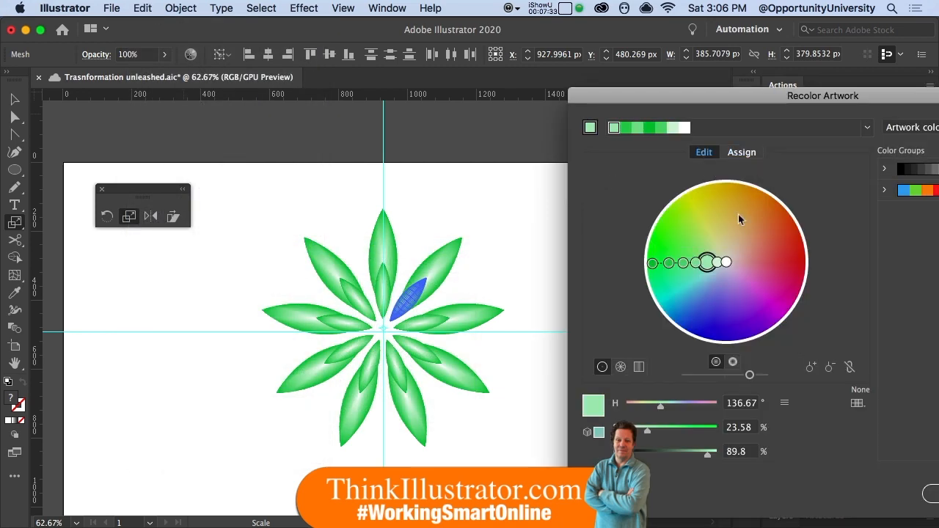
pyautogui.click(850, 368)
pyautogui.moveTo(653, 262)
pyautogui.mouseDown()
pyautogui.moveTo(682, 219)
pyautogui.moveTo(717, 206)
pyautogui.moveTo(764, 236)
pyautogui.mouseUp()
pyautogui.click(931, 493)
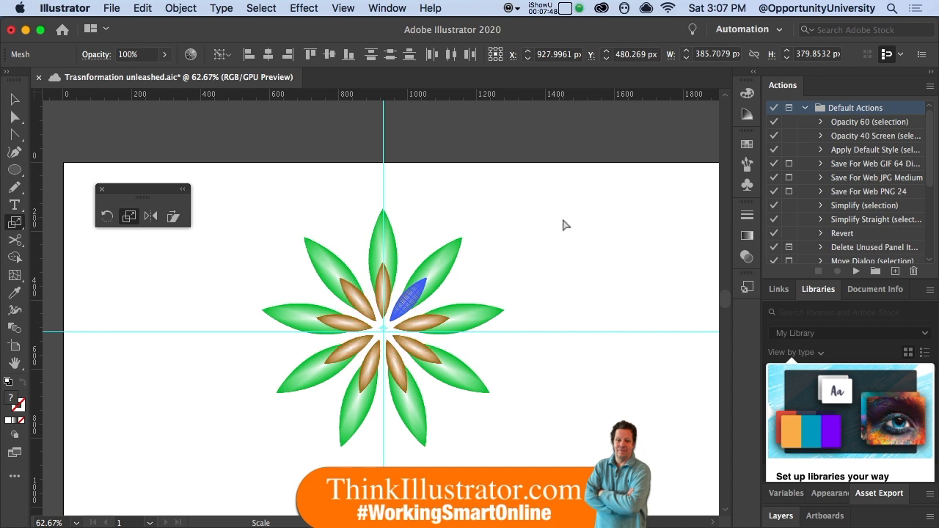
# - Add three more nested 55% copies of the brown leaves with Transform Again
pyautogui.press('super+d')
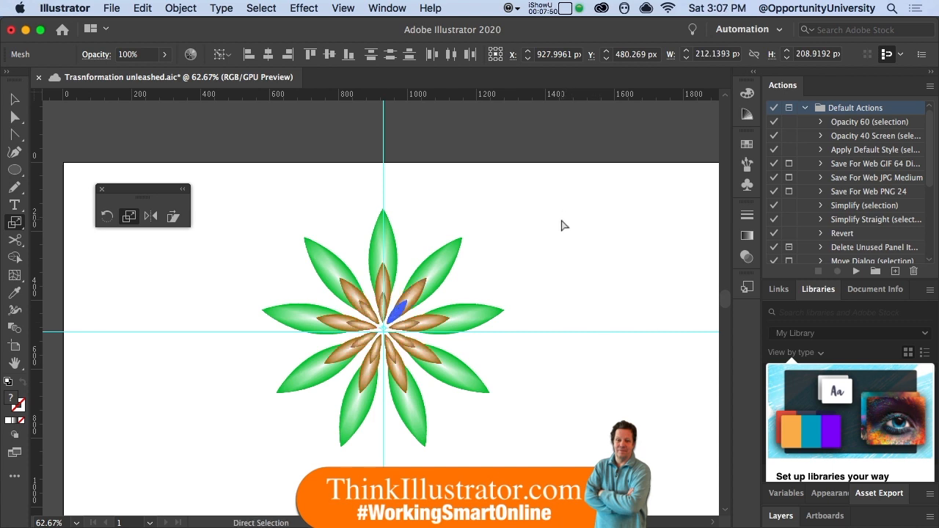
pyautogui.press('super+d')
pyautogui.press('super+d')
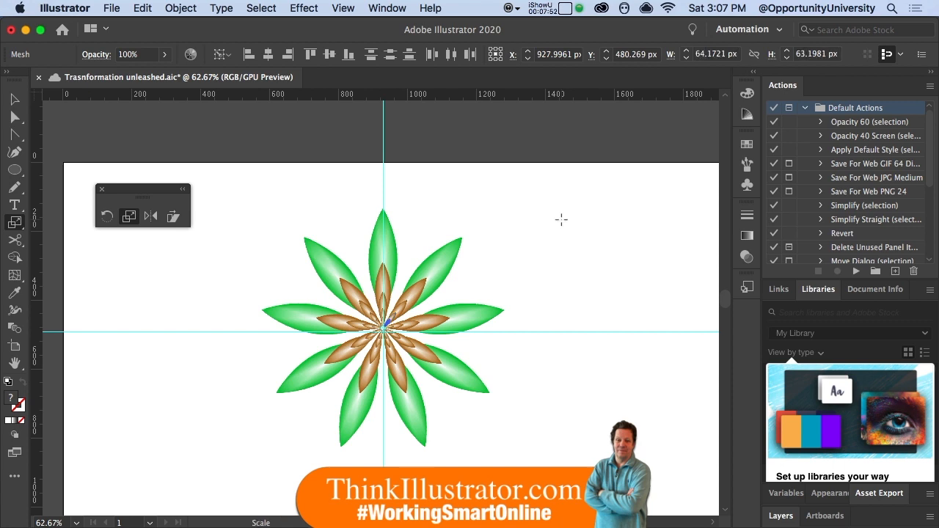
# - Scale the whole flower uniformly to 55% and move it down below the horizontal guide
pyautogui.press('super+a')
pyautogui.press('Return')
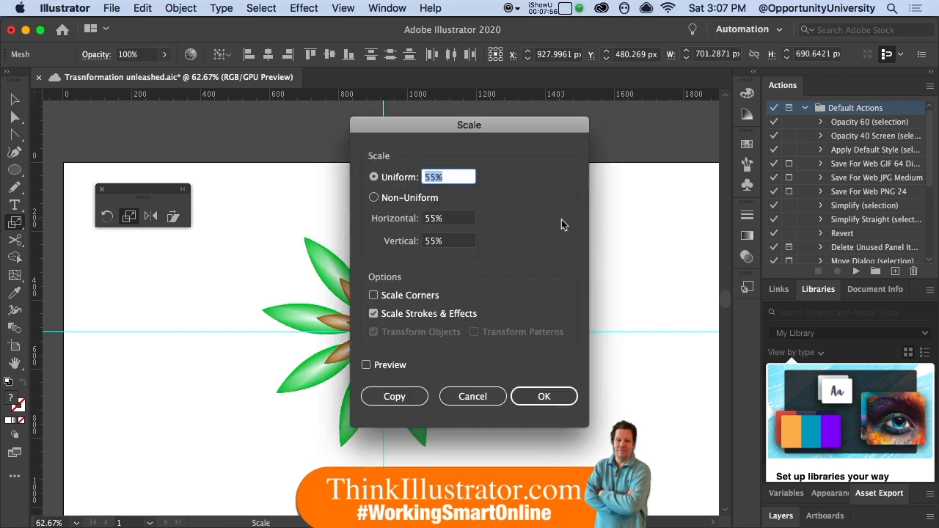
pyautogui.press('Return')
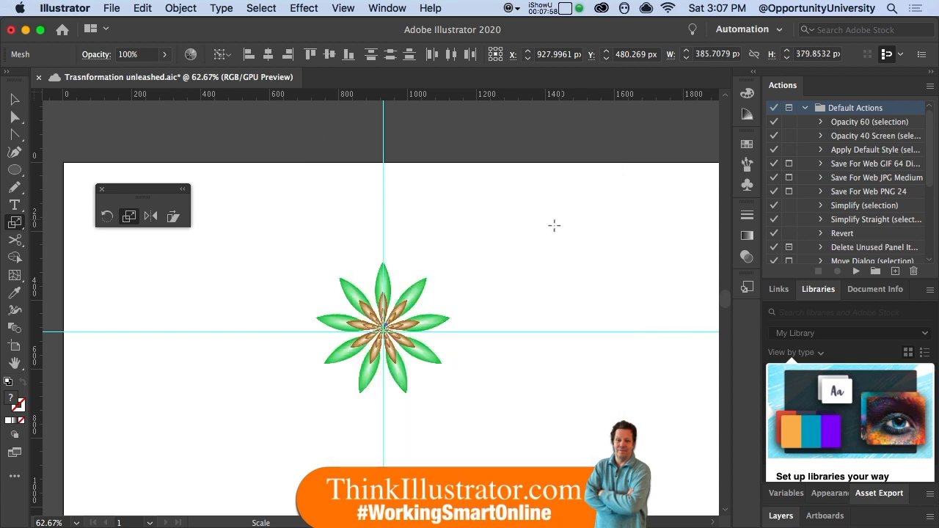
pyautogui.moveTo(388, 351); pyautogui.dragTo(384, 437)
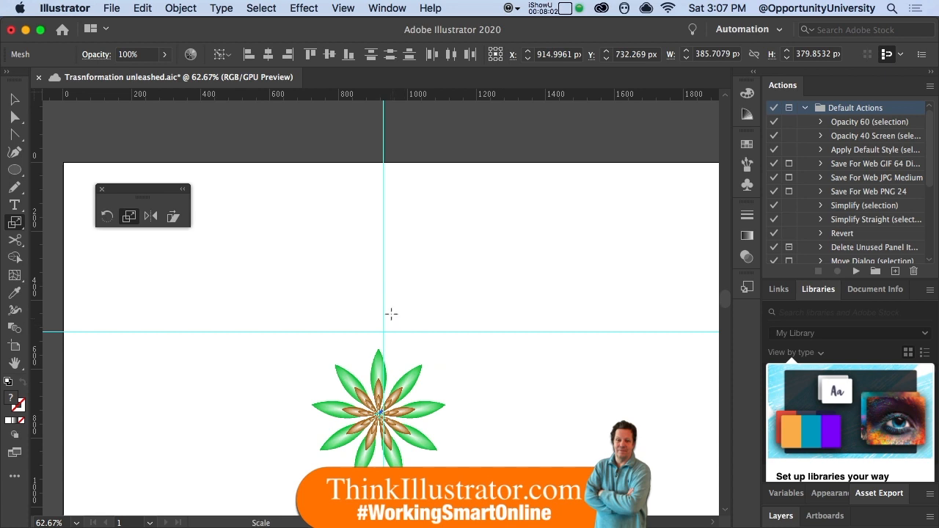
# - Rotate a copy of the flower by 360/5 degrees around a point on the vertical guide just above the horizontal guide
pyautogui.press('r')
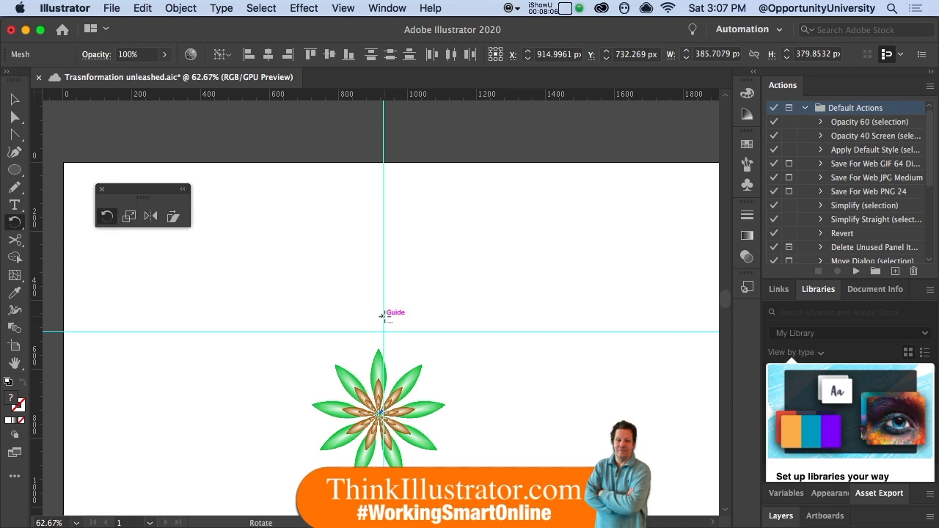
pyautogui.keyDown('alt'); pyautogui.click(383, 316); pyautogui.keyUp('alt')
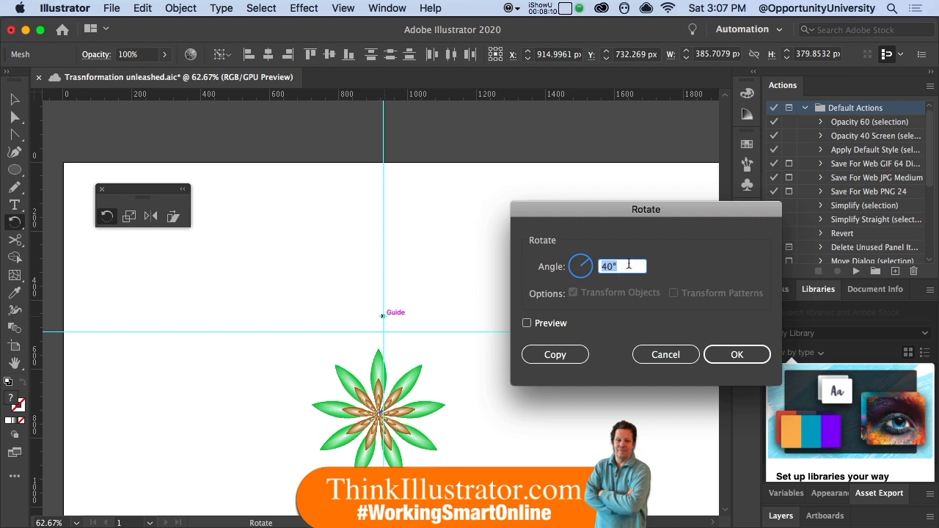
pyautogui.write('360/5')
pyautogui.click(555, 354)
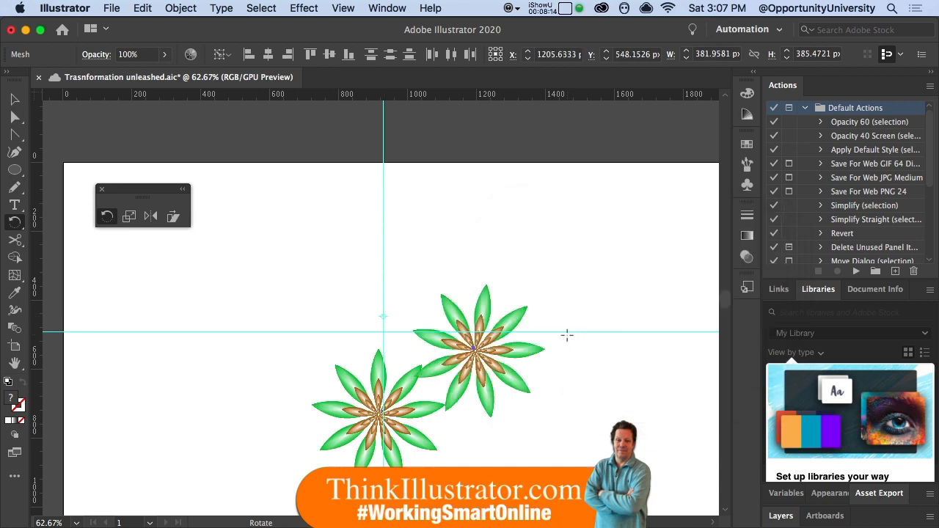
# - Repeat the rotated flower copy three times with Transform Again to complete a ring of five flowers
pyautogui.press('super+d')
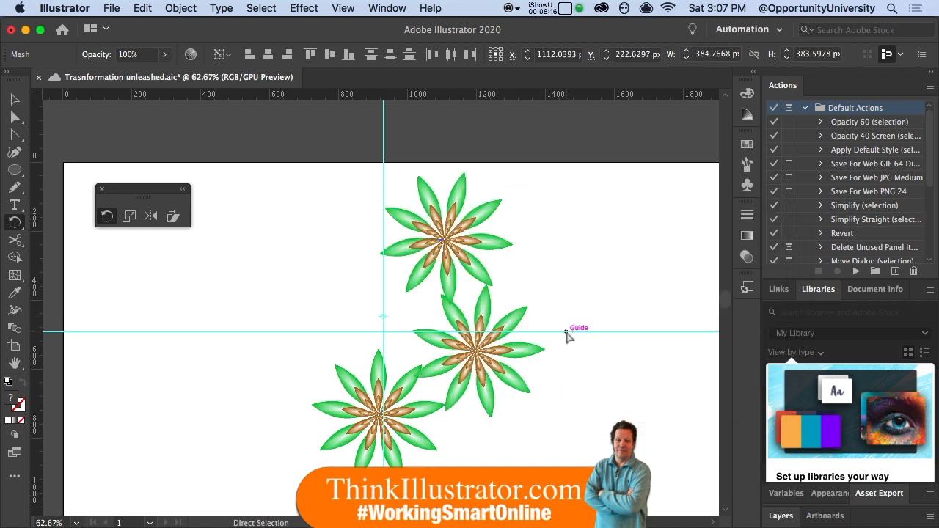
pyautogui.press('super+d')
pyautogui.press('super+d')
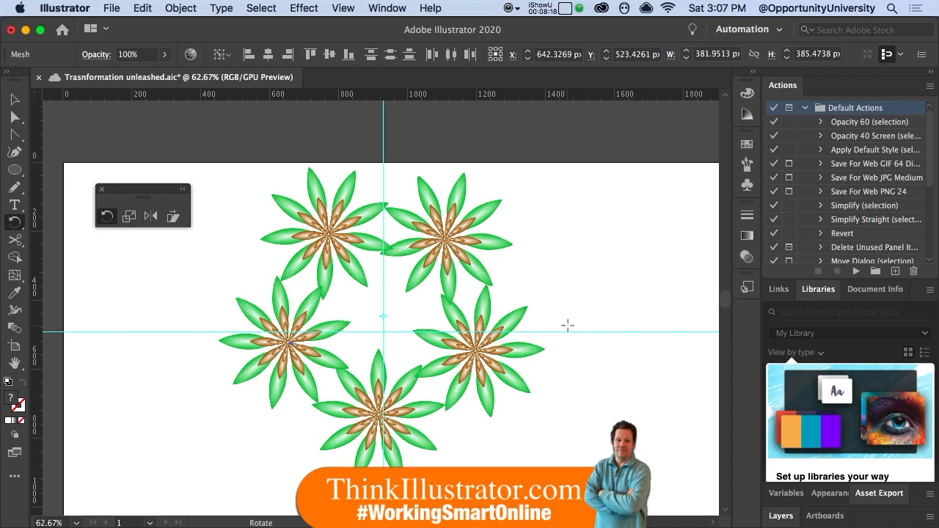